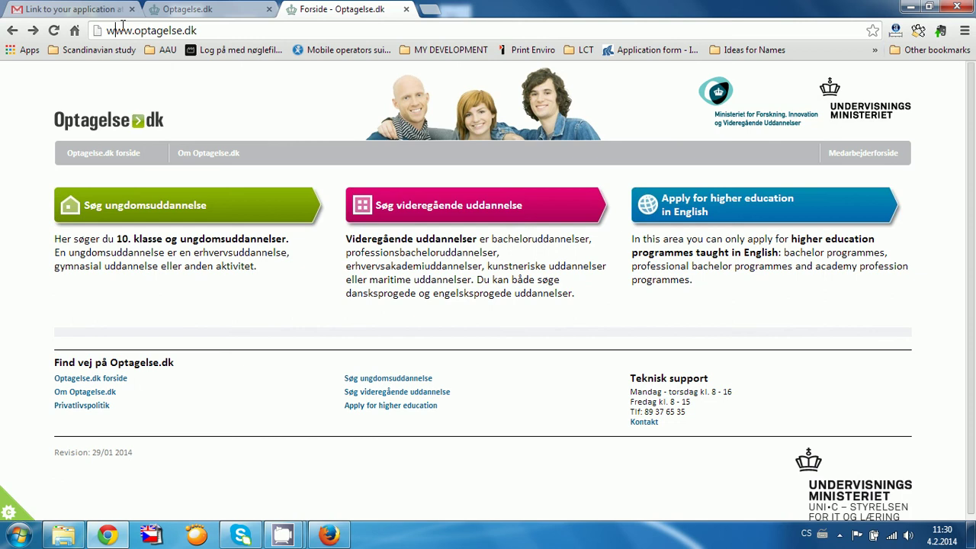
Step: Start an application for English-taught higher education, answer No to having a Danish CPR number, and go to the e-mail login form
drag(122, 27, 206, 29)
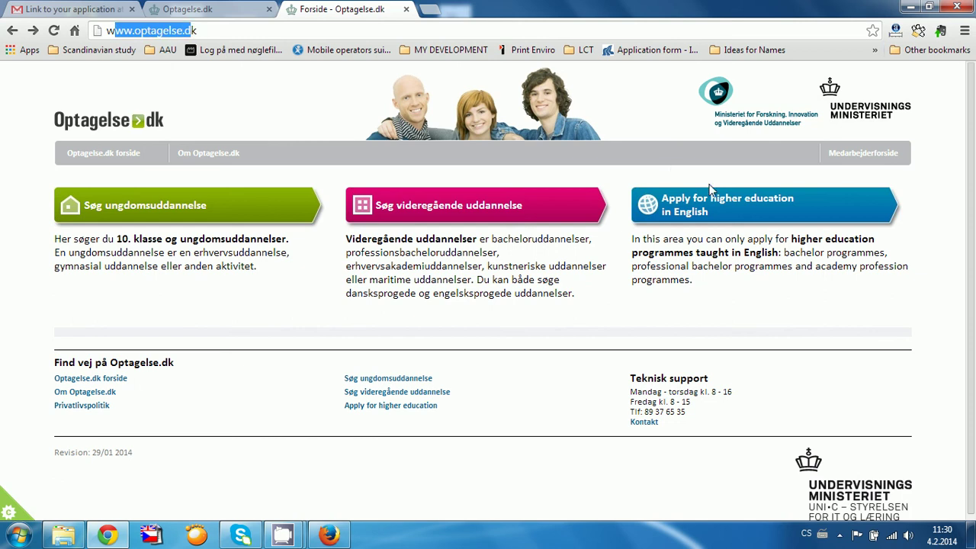
click(736, 218)
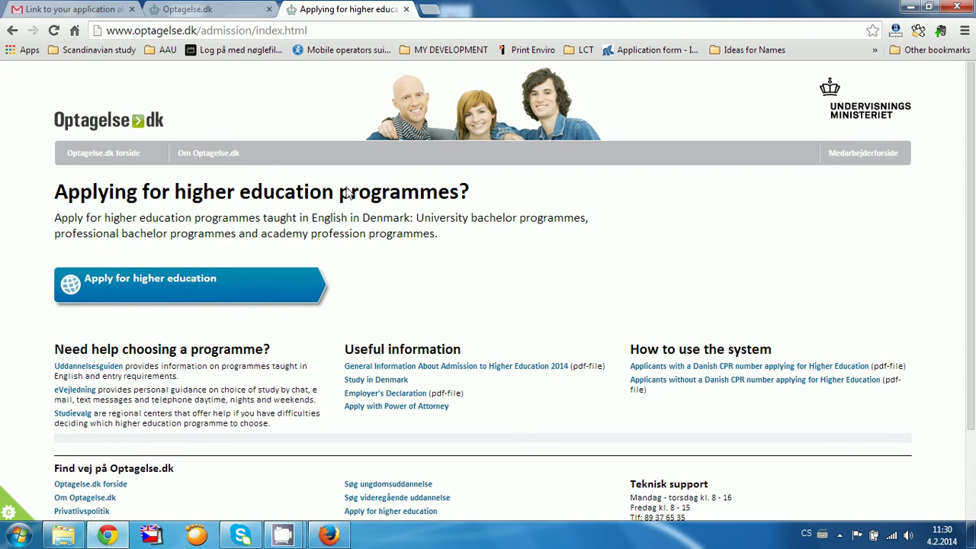
click(141, 283)
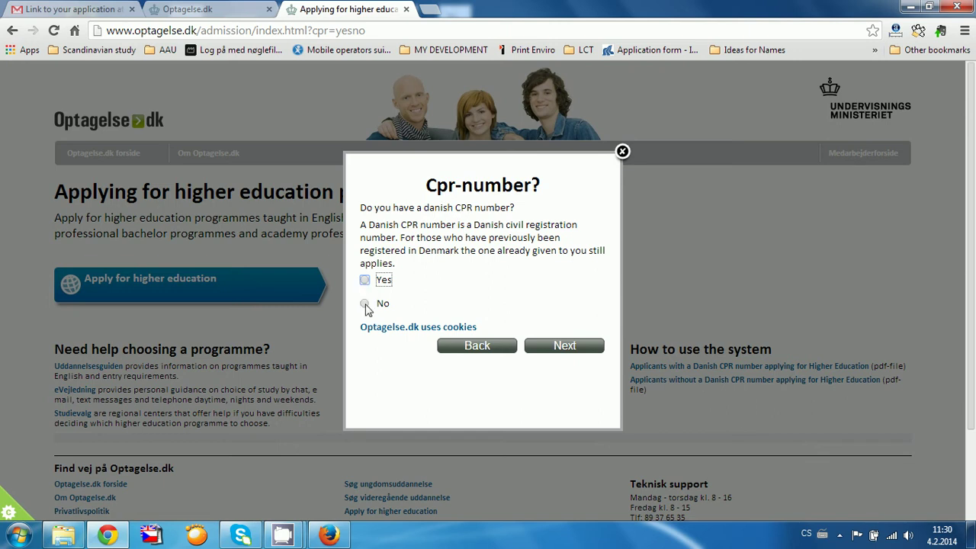
click(364, 303)
click(561, 348)
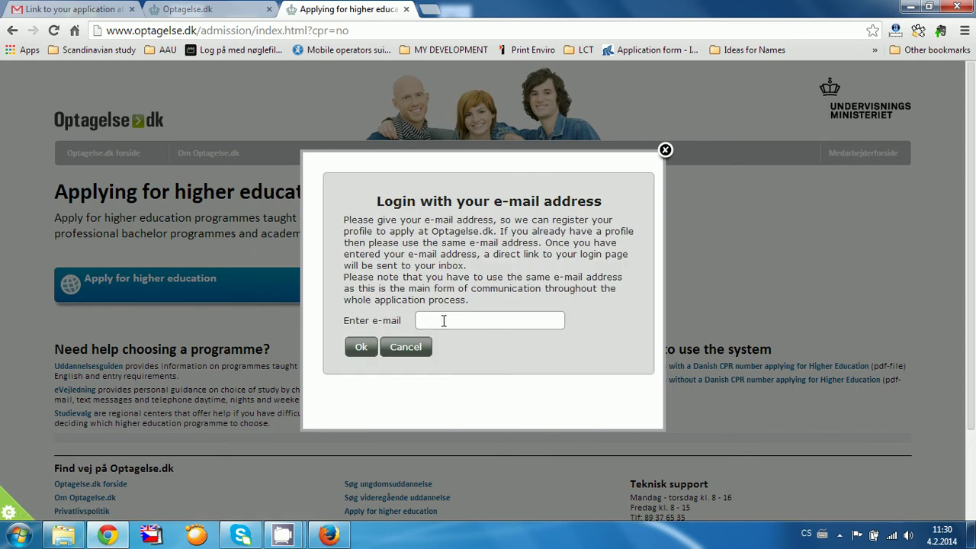
click(543, 322)
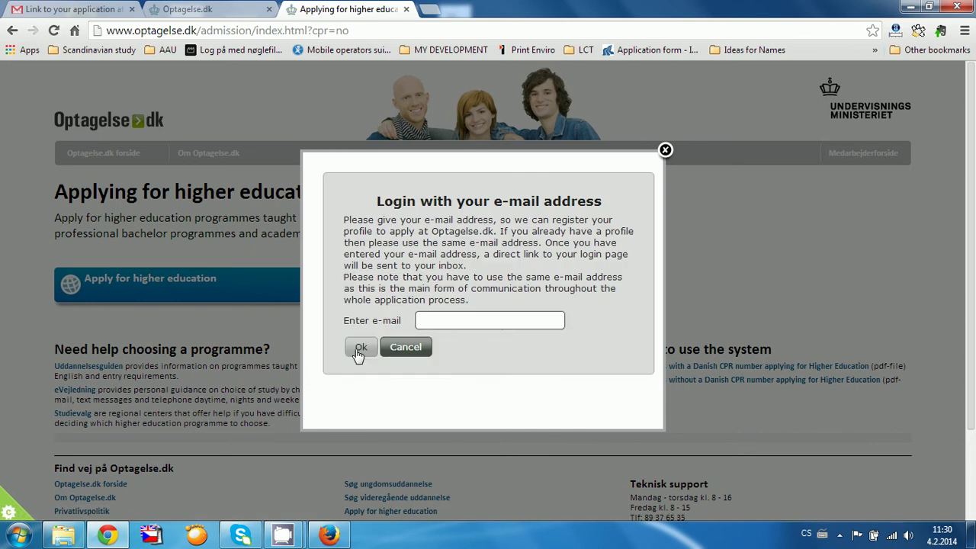
Step: Look at the Optagelse.dk e-mail containing the profile login link in Gmail, and return to the open Optagelse.dk application
click(67, 11)
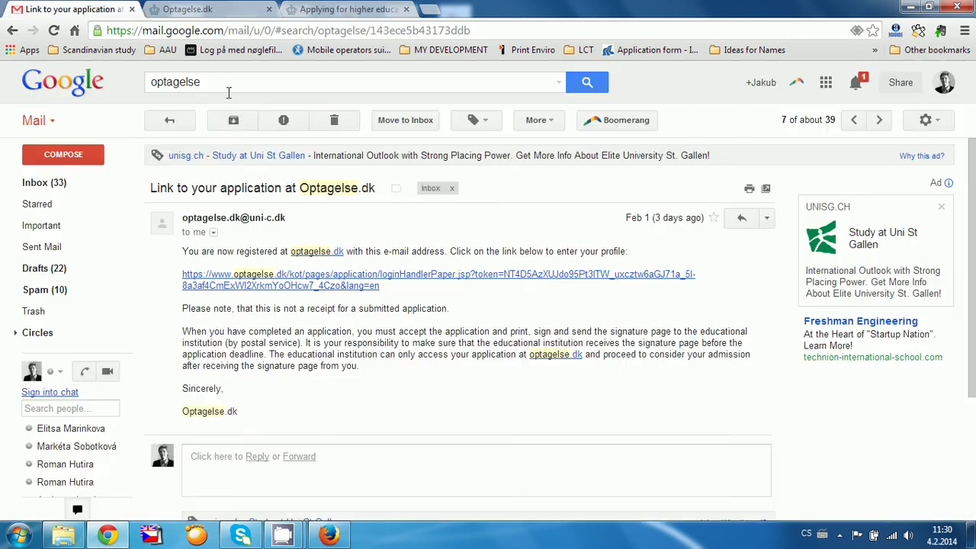
click(343, 288)
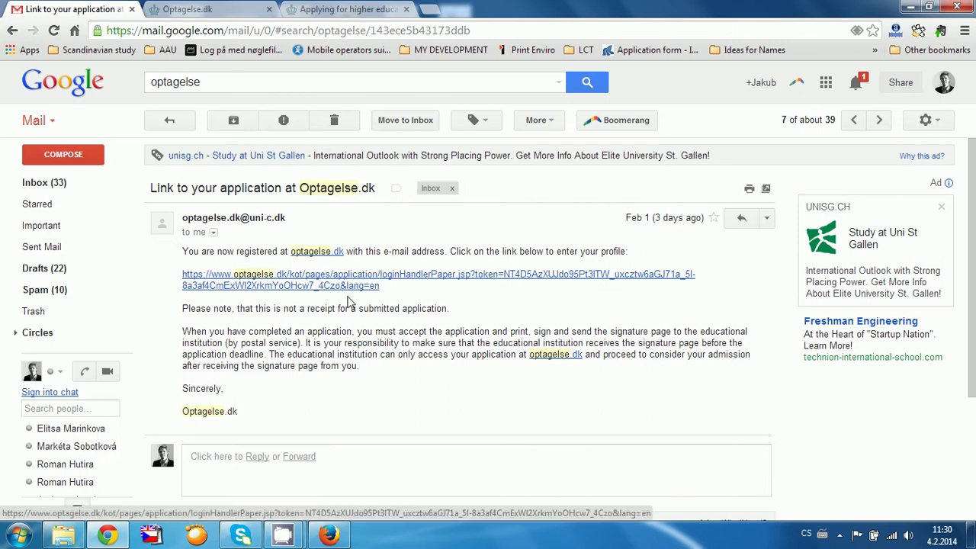
click(198, 13)
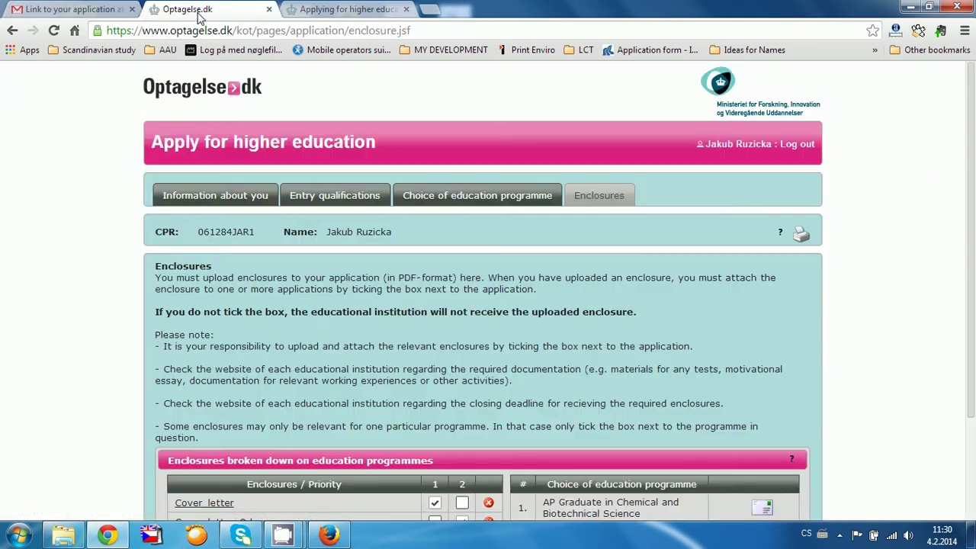
Step: Review the personal information, citizenship and previous admission answers under Information about you, and save them
click(212, 201)
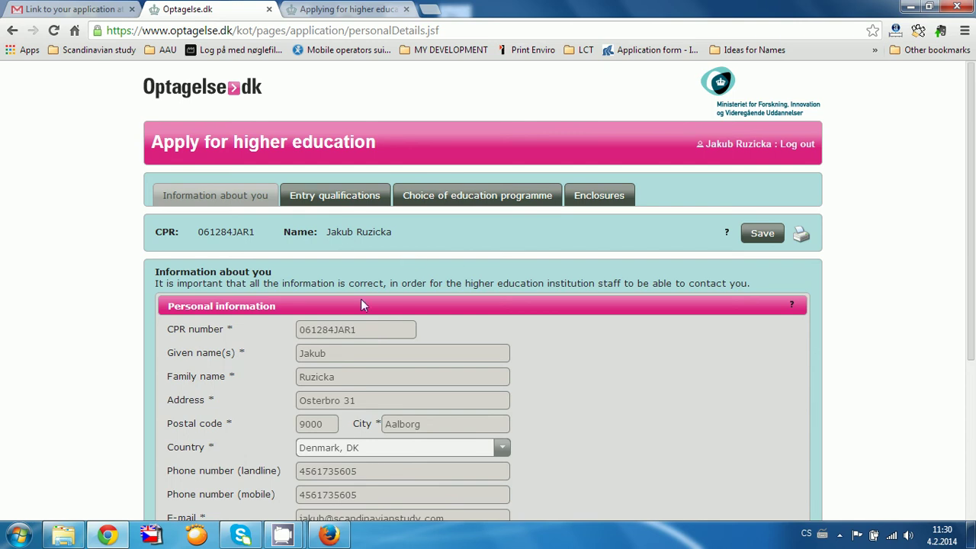
drag(371, 328, 293, 329)
click(336, 334)
scroll(359, 331, down, 1)
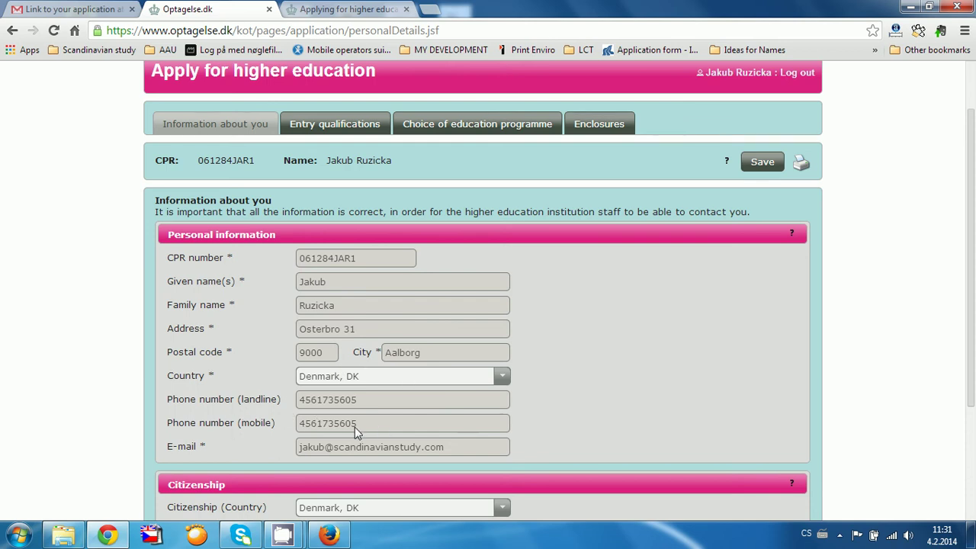
scroll(282, 451, down, 1)
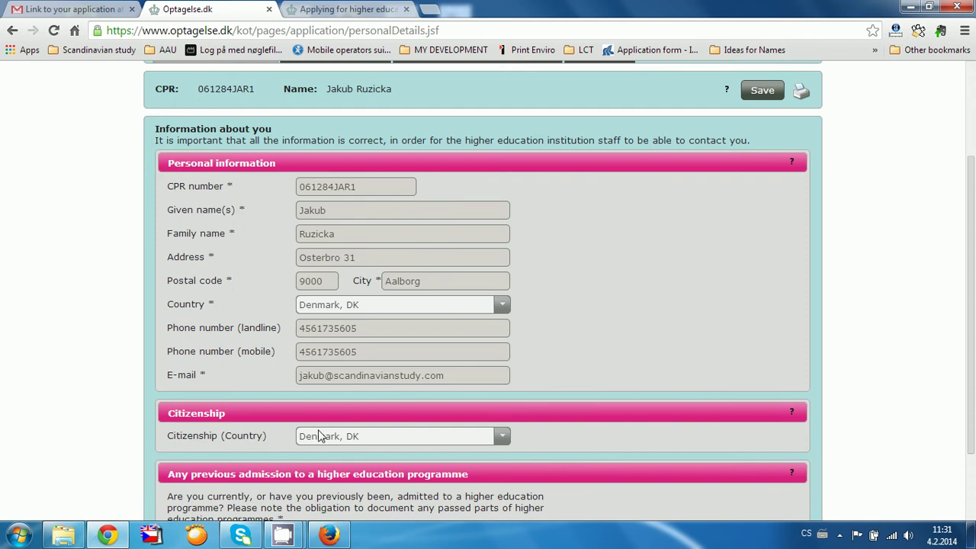
scroll(319, 435, down, 1)
scroll(363, 372, down, 1)
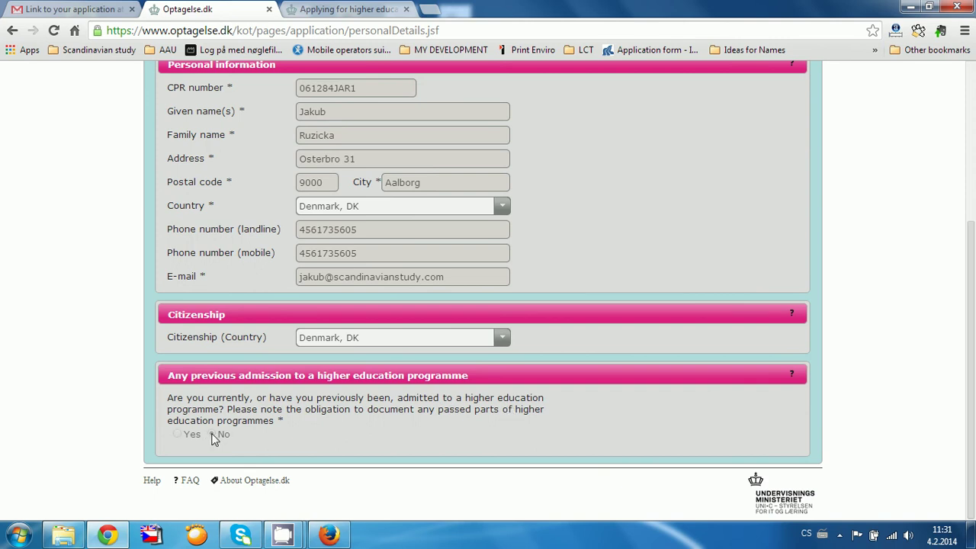
scroll(569, 299, up, 2)
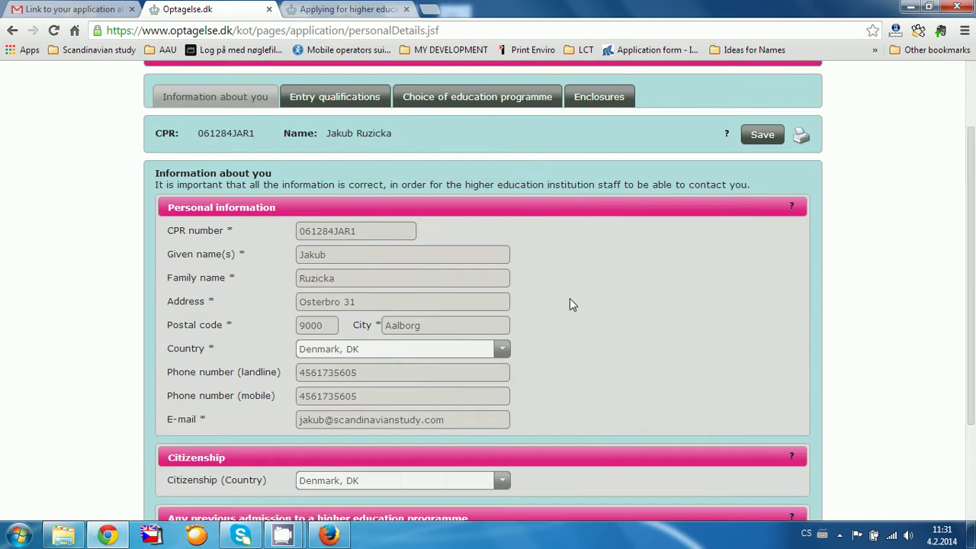
scroll(569, 298, down, 2)
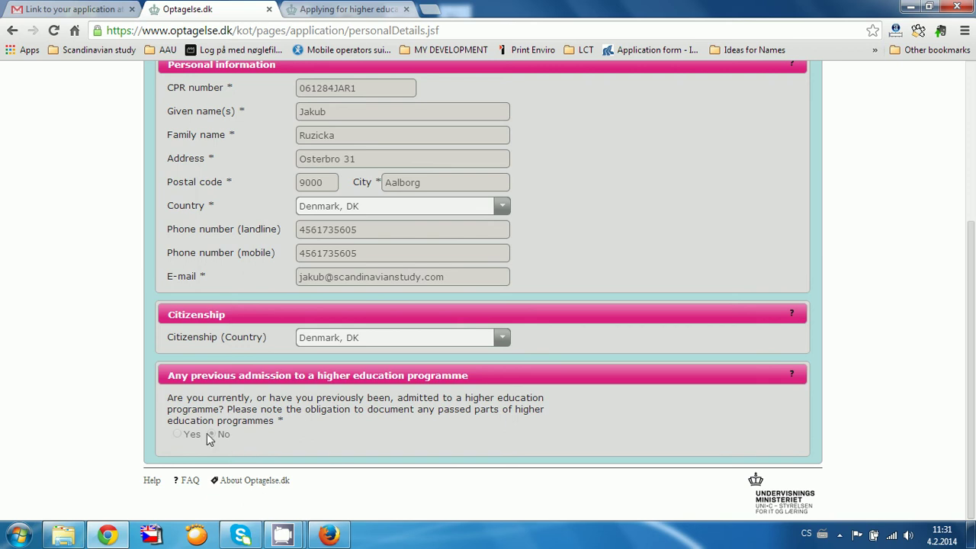
scroll(508, 449, up, 3)
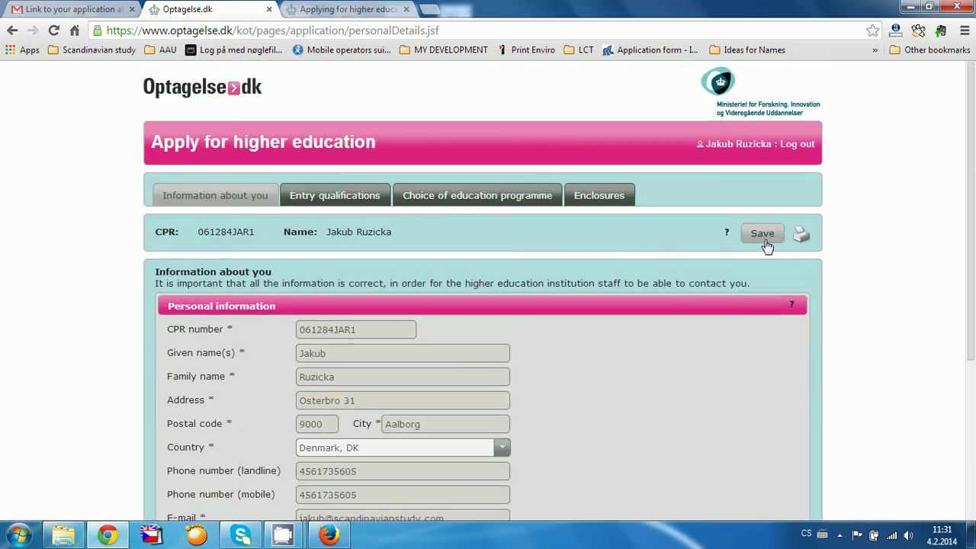
click(765, 237)
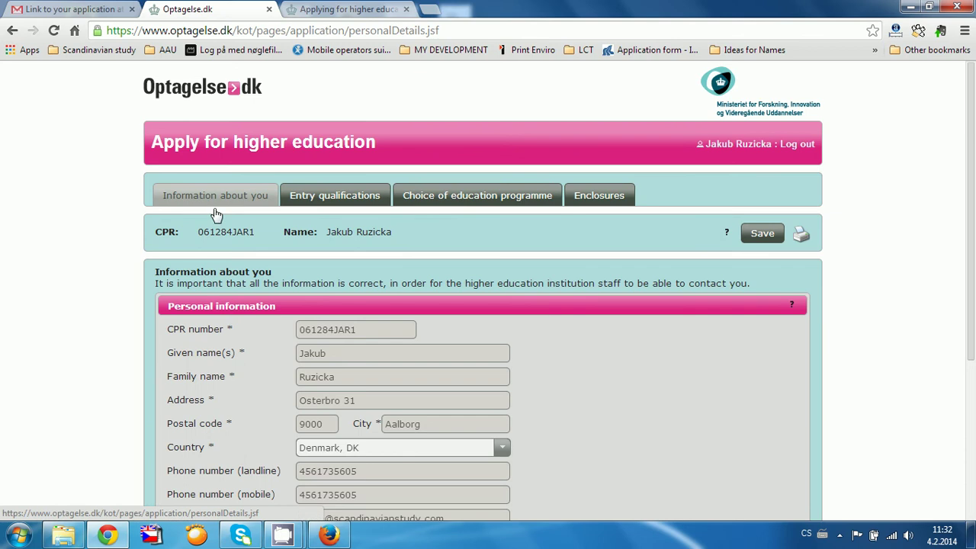
Step: Review the entry qualifications, including qualification type, completion year and supplementary course options, and save them
click(336, 204)
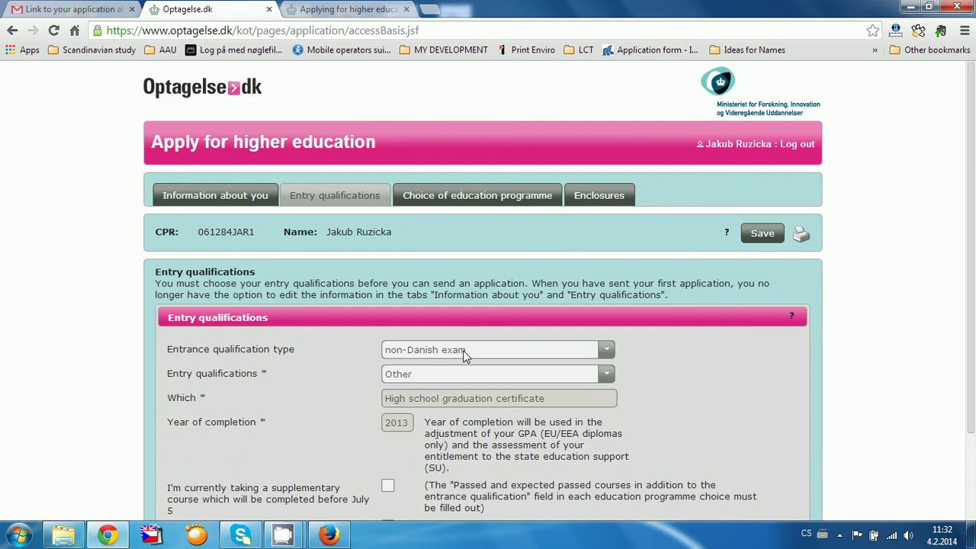
scroll(317, 368, down, 2)
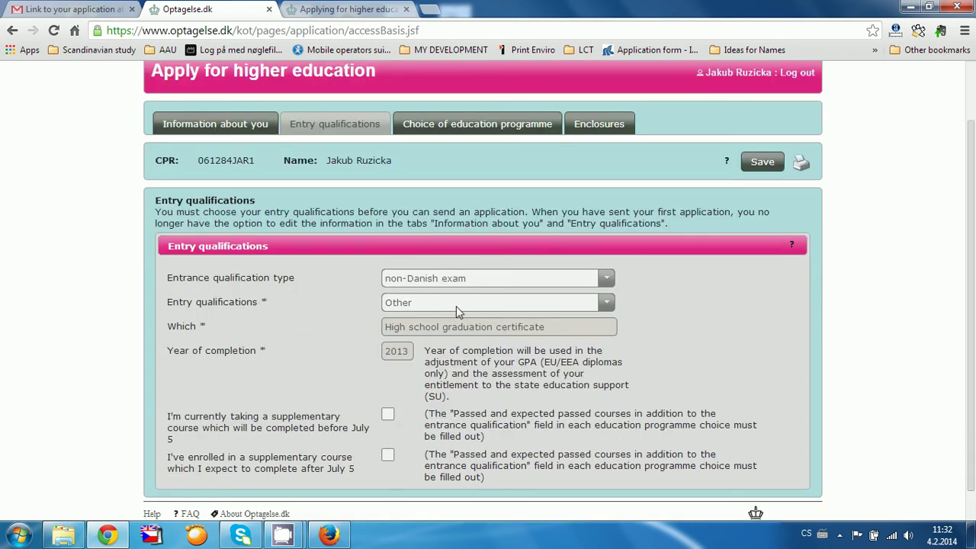
scroll(298, 308, down, 1)
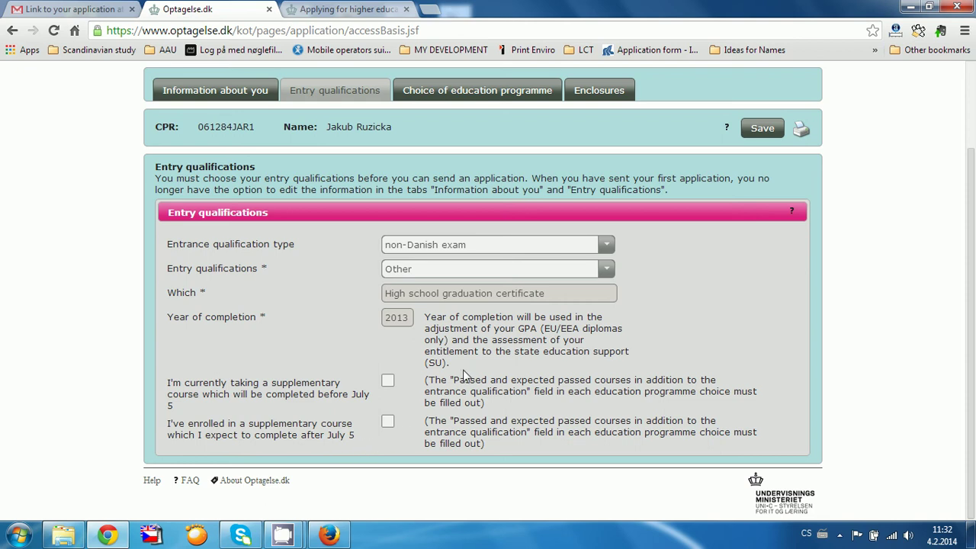
click(763, 128)
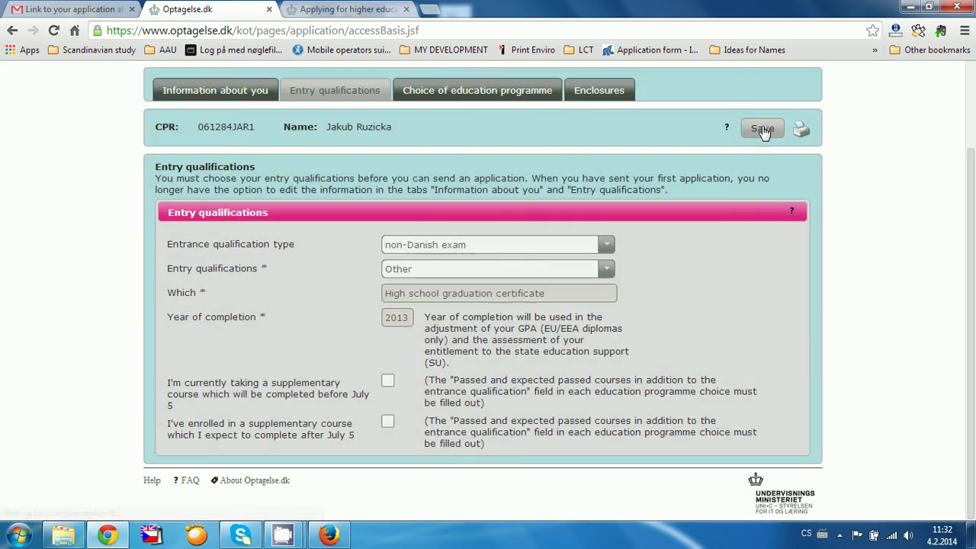
Step: Go to the choice of education programme and start adding another education programme below the chosen ones
click(447, 94)
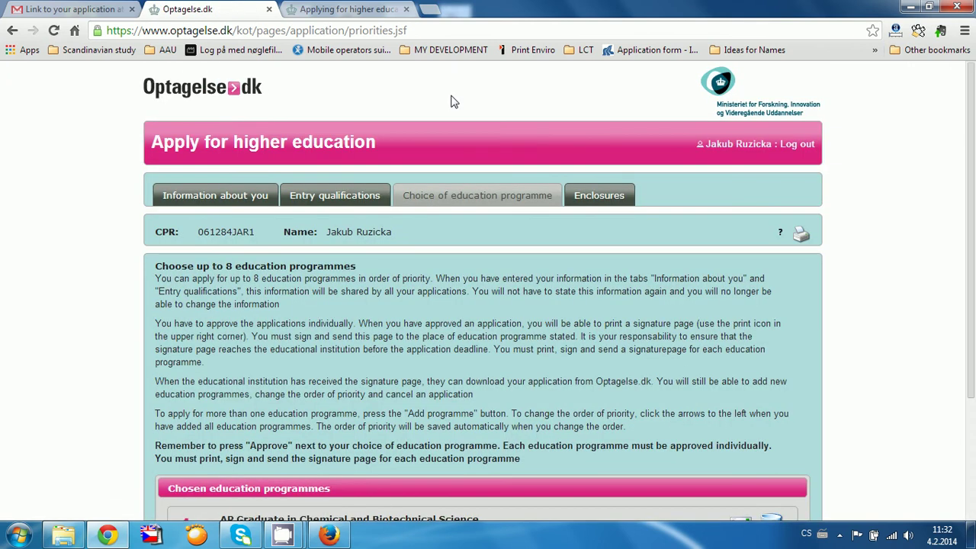
scroll(452, 102, down, 3)
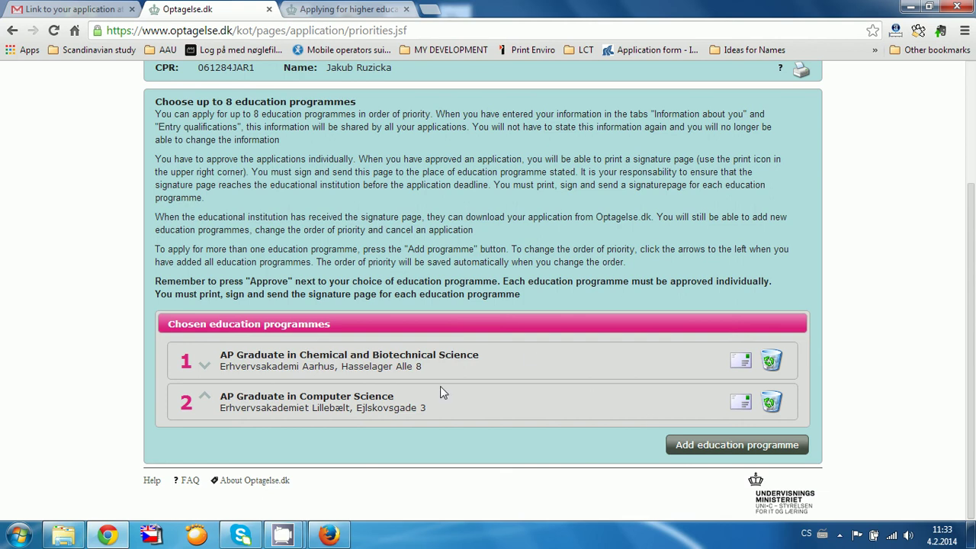
click(717, 449)
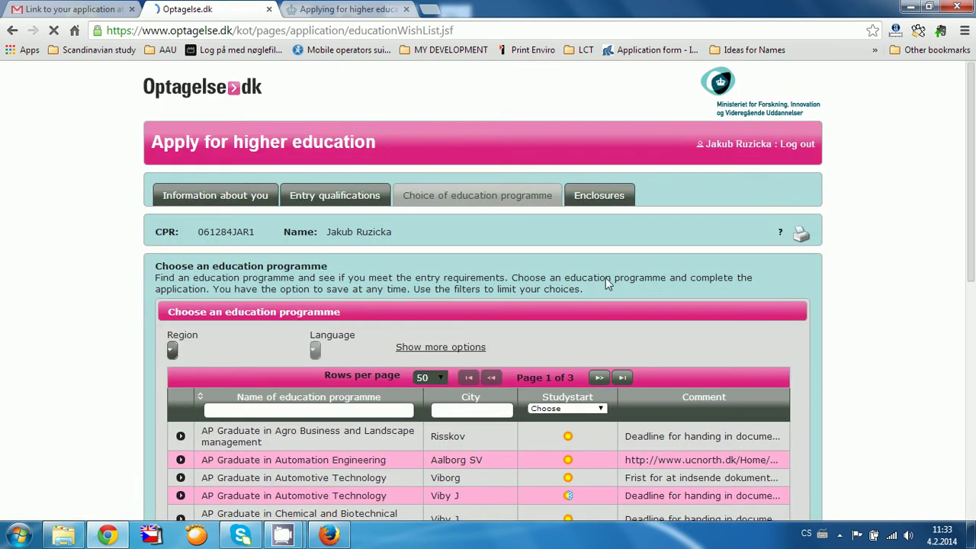
Step: Set the education programme list to show 500 rows per page
scroll(412, 198, down, 1)
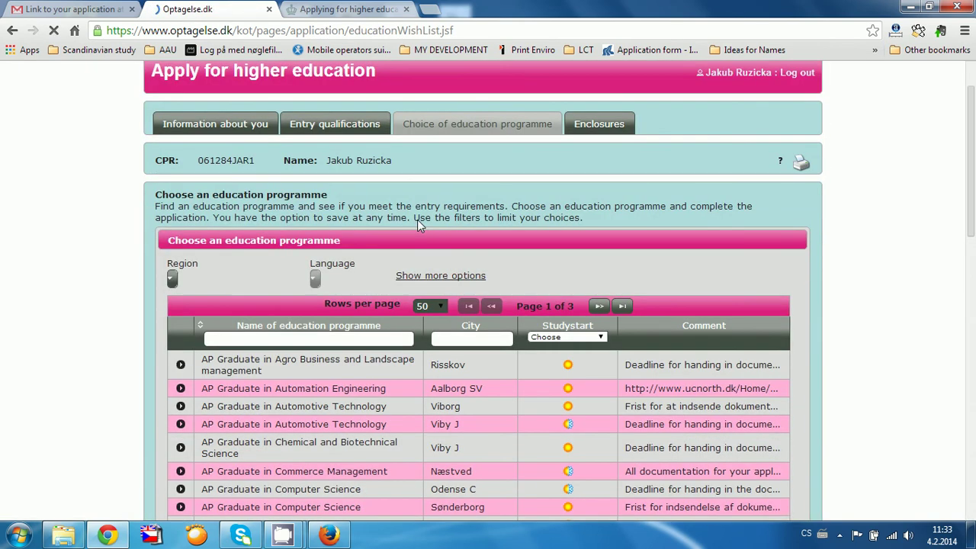
click(441, 306)
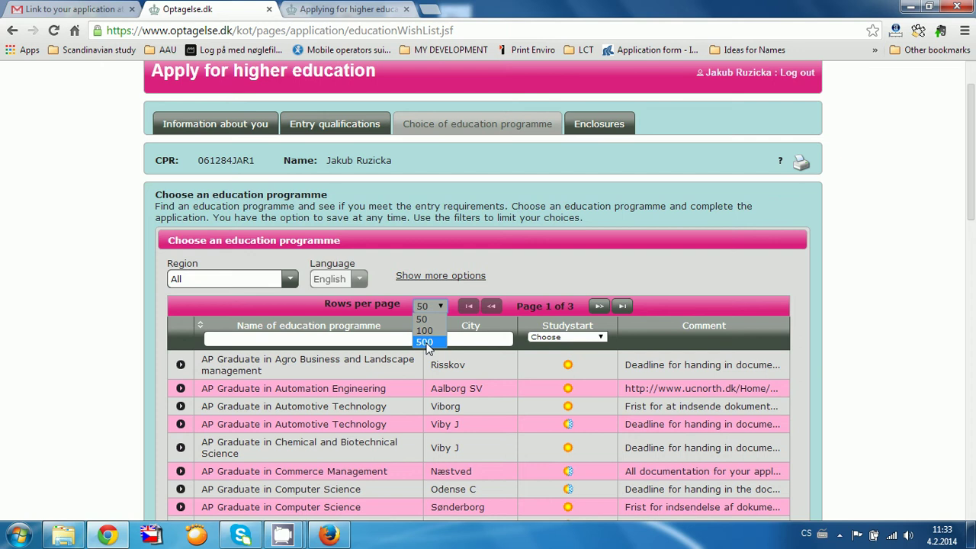
click(425, 342)
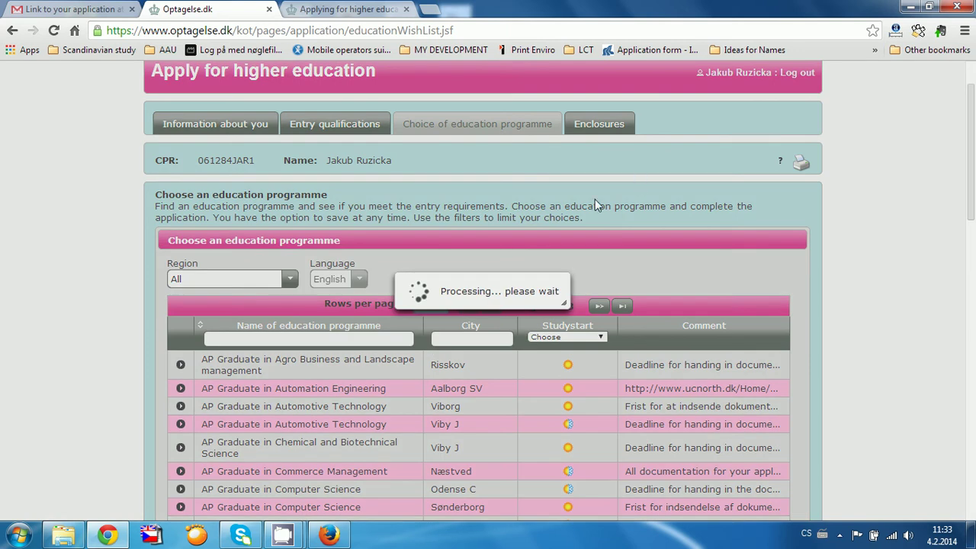
Step: Expand the details of the AP Graduate in Computer Science programme in Kongens Lyngby
scroll(596, 254, down, 2)
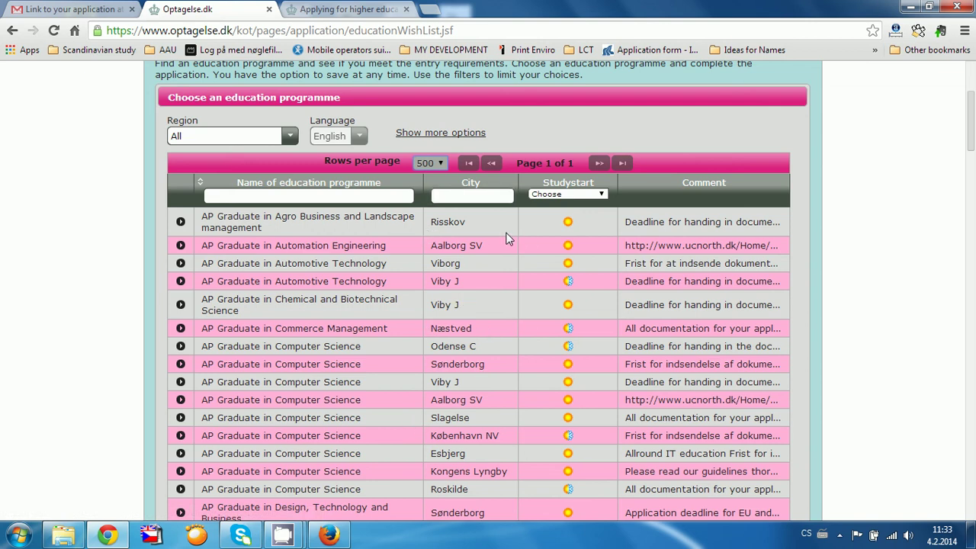
scroll(514, 239, down, 1)
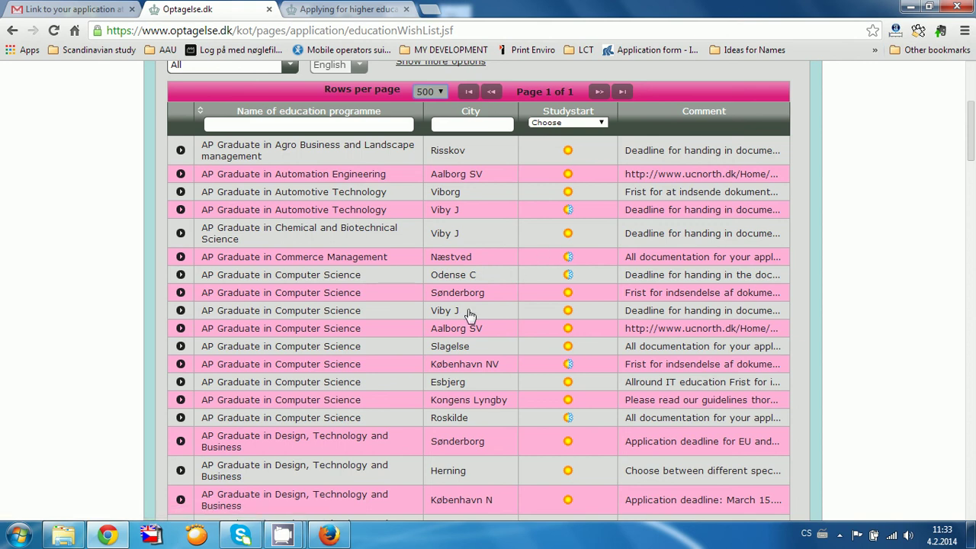
scroll(465, 321, down, 1)
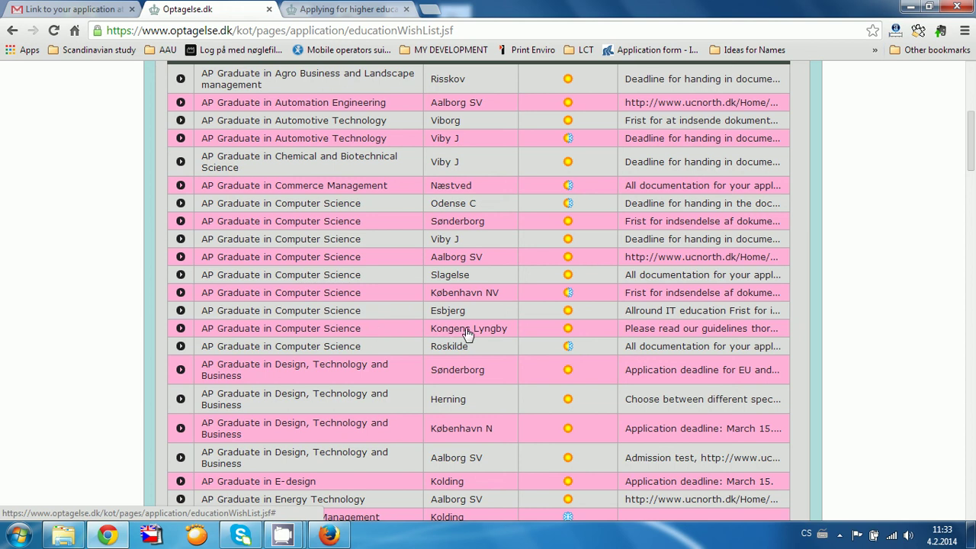
click(465, 331)
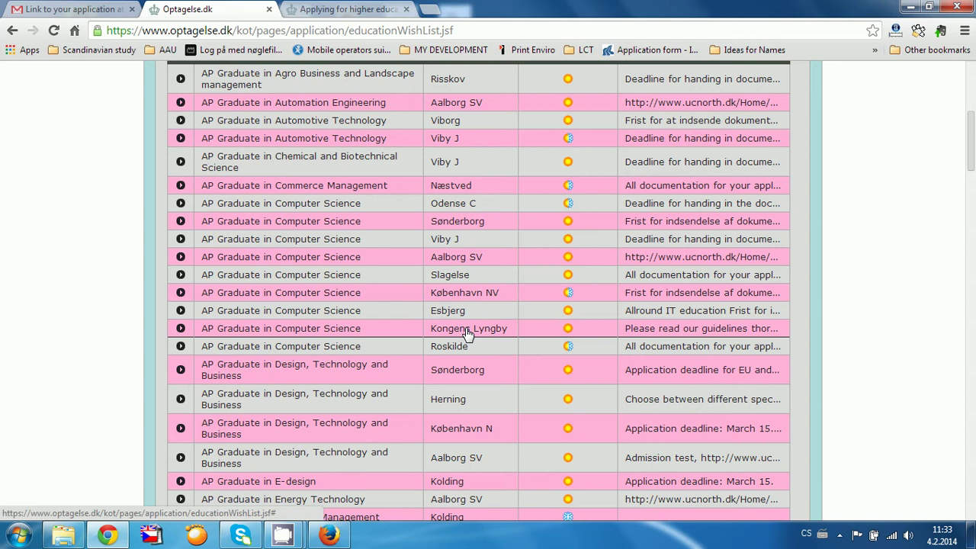
scroll(323, 303, down, 1)
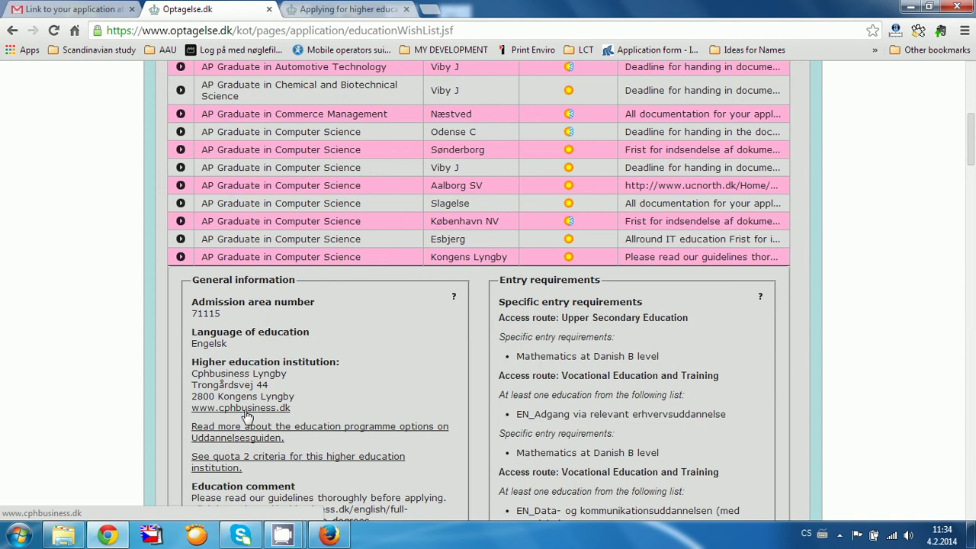
click(445, 239)
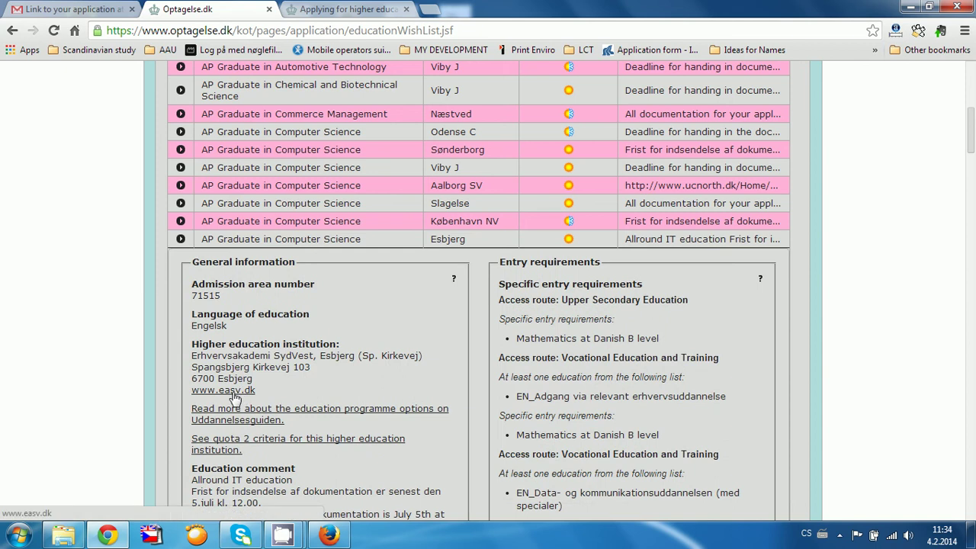
right_click(234, 397)
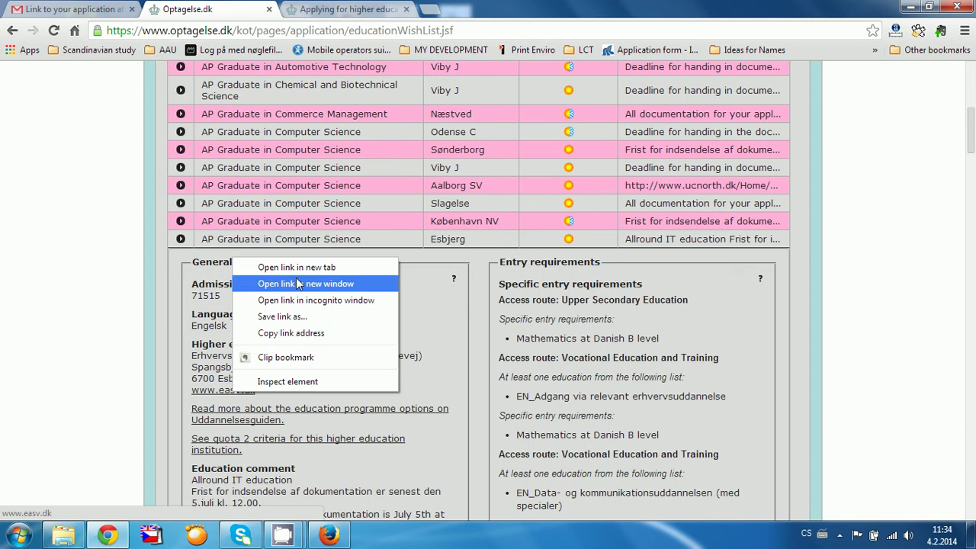
click(296, 267)
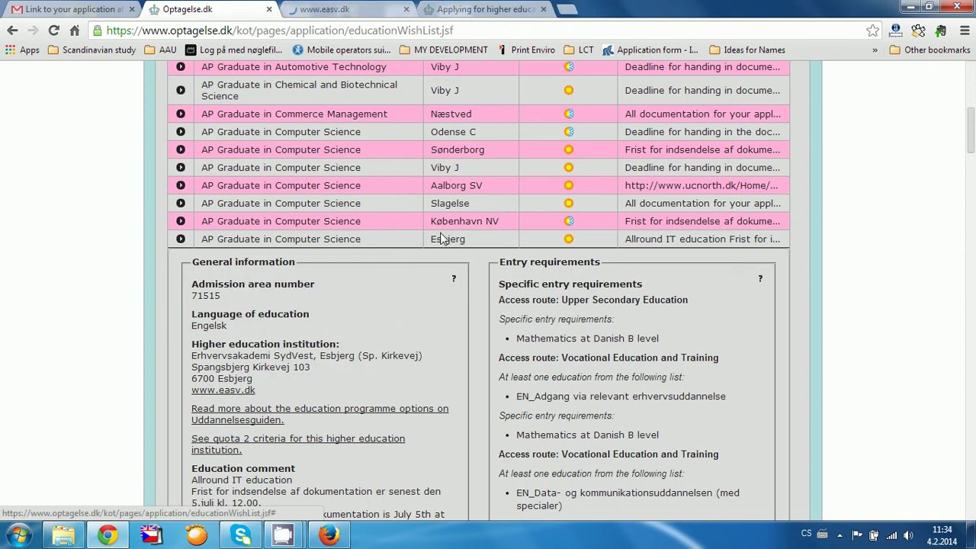
click(388, 247)
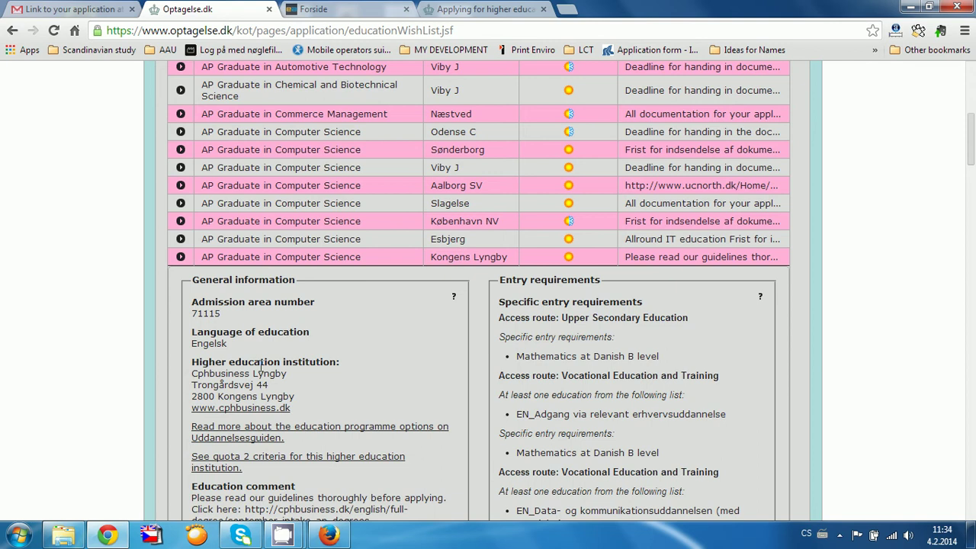
right_click(261, 416)
click(361, 288)
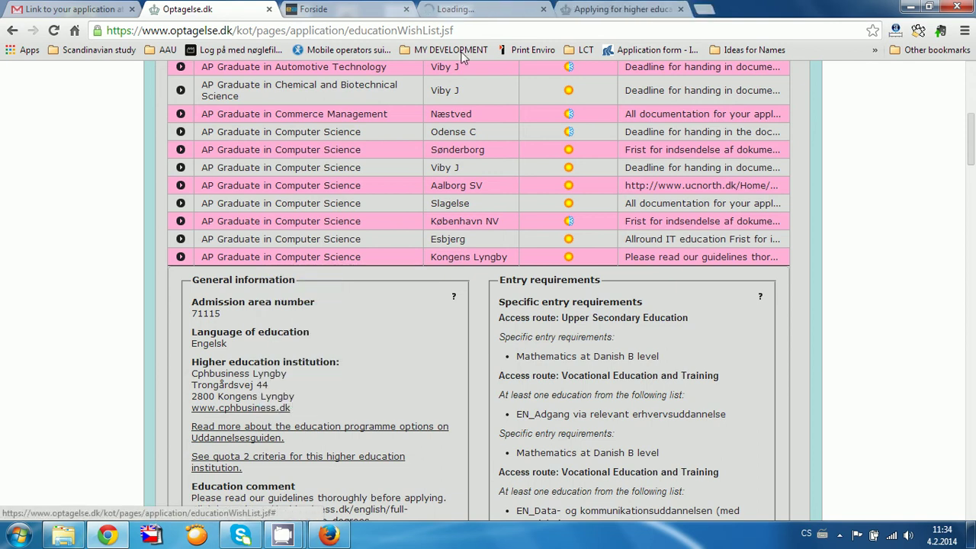
click(468, 13)
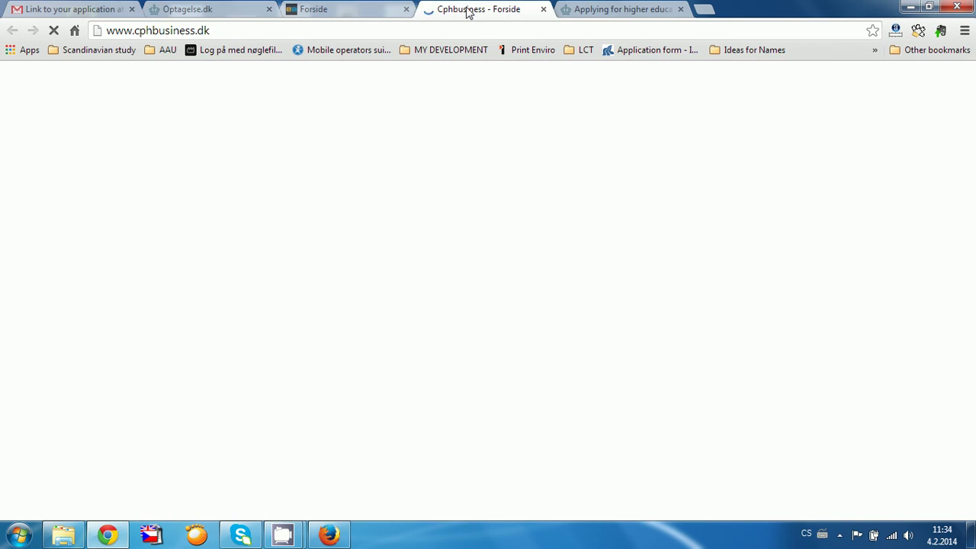
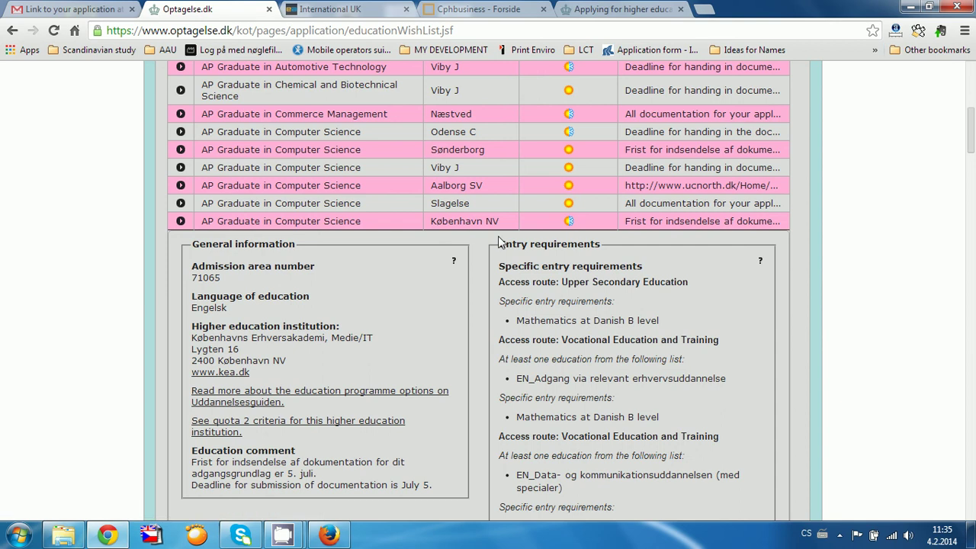
Step: Review the entry requirements of the AP Graduate in Computer Science programme in København NV and choose that programme
scroll(458, 242, down, 2)
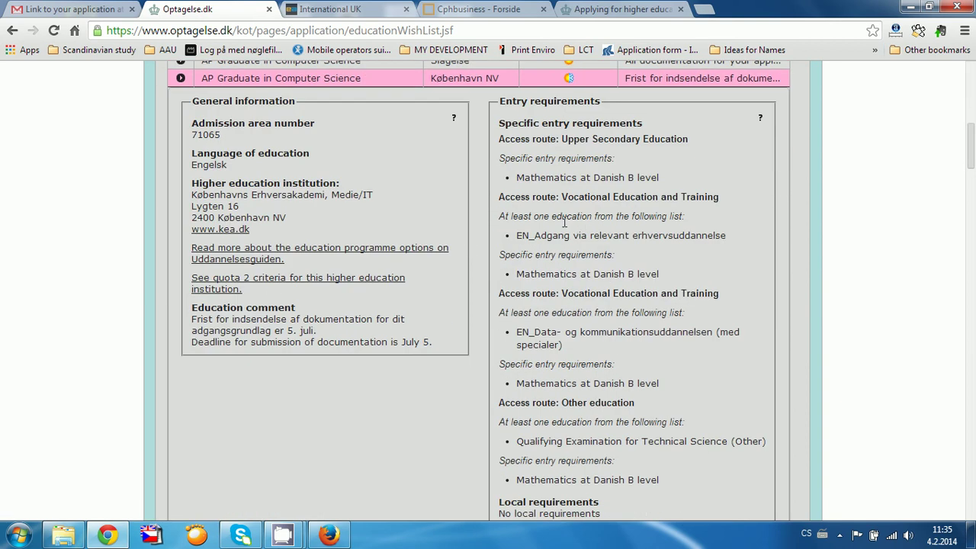
scroll(564, 225, down, 2)
scroll(576, 255, down, 2)
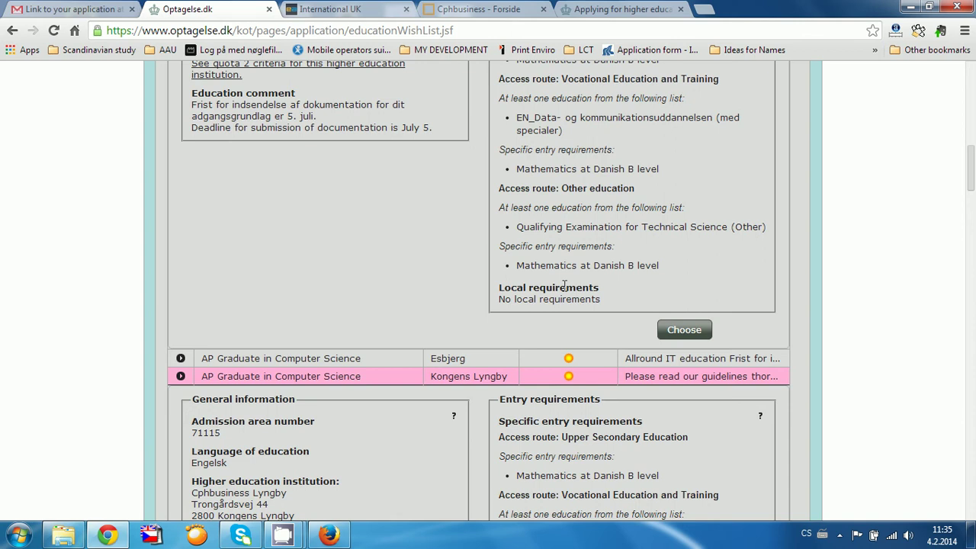
scroll(476, 207, up, 1)
scroll(468, 203, up, 1)
click(674, 405)
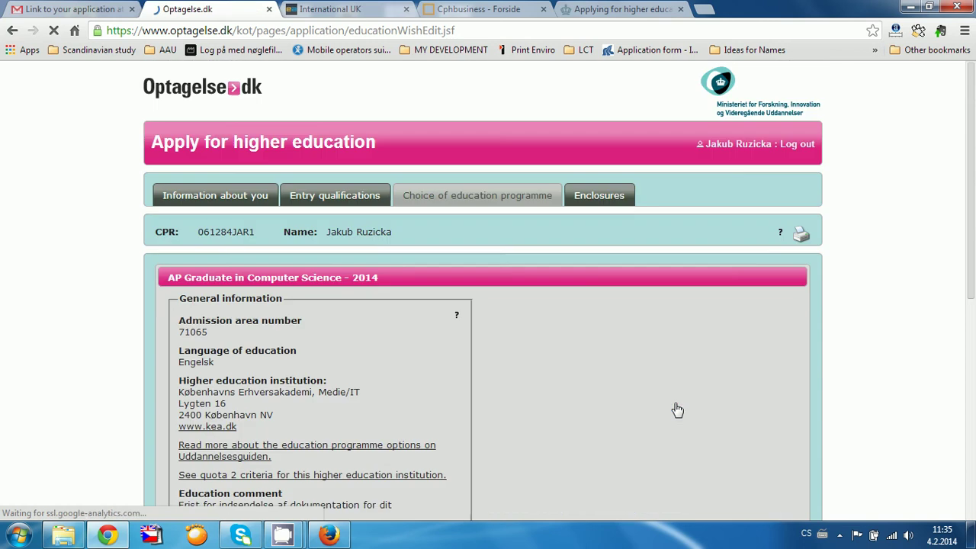
Step: Read the explanation of standby places and answer Yes to applying for a standby place
scroll(423, 285, down, 3)
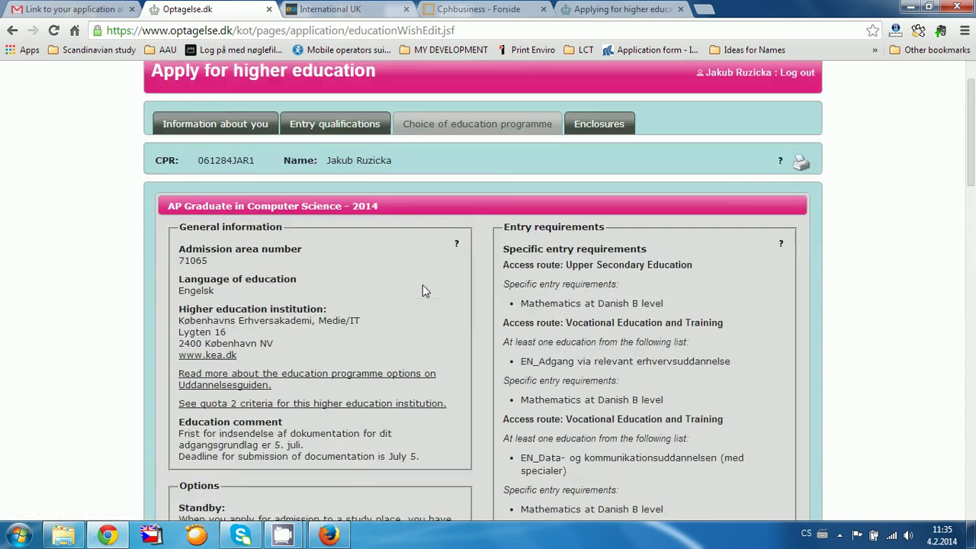
scroll(443, 277, down, 2)
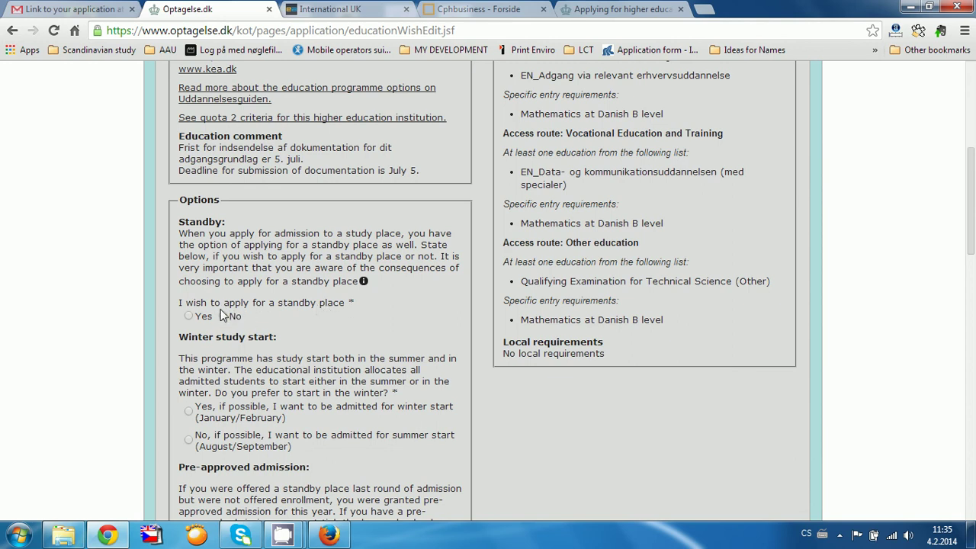
mouse_move(364, 282)
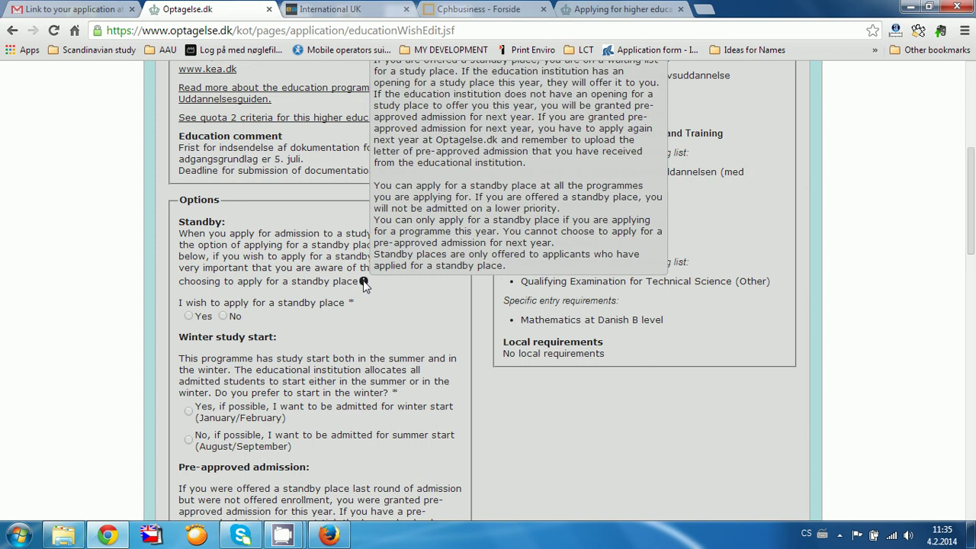
scroll(363, 282, up, 1)
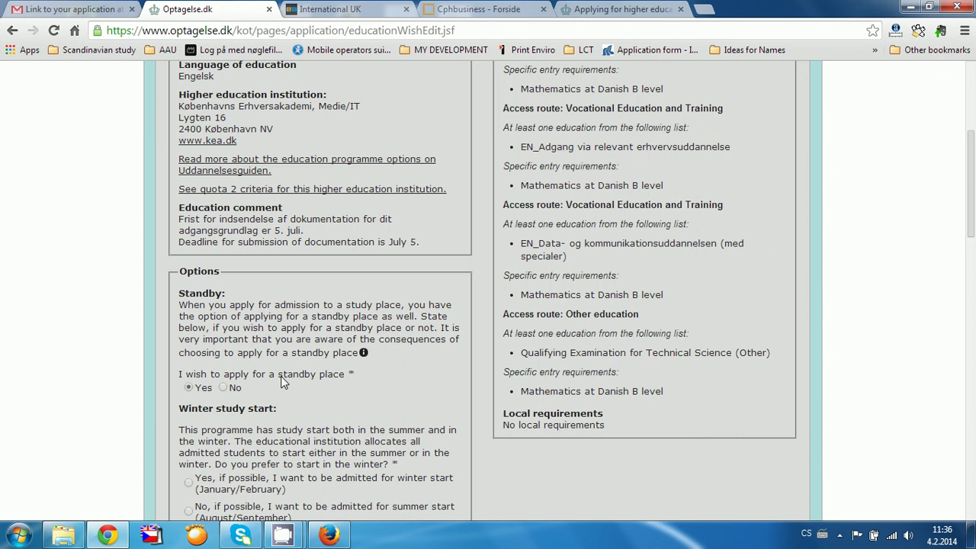
Step: Answer No to the winter study start question, requesting admission for summer start (August/September)
scroll(283, 377, down, 1)
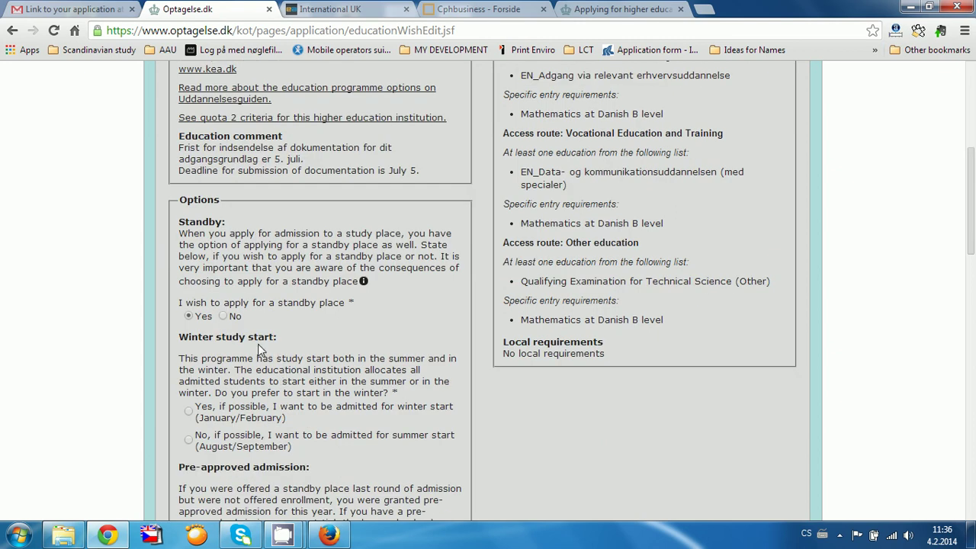
scroll(298, 346, down, 1)
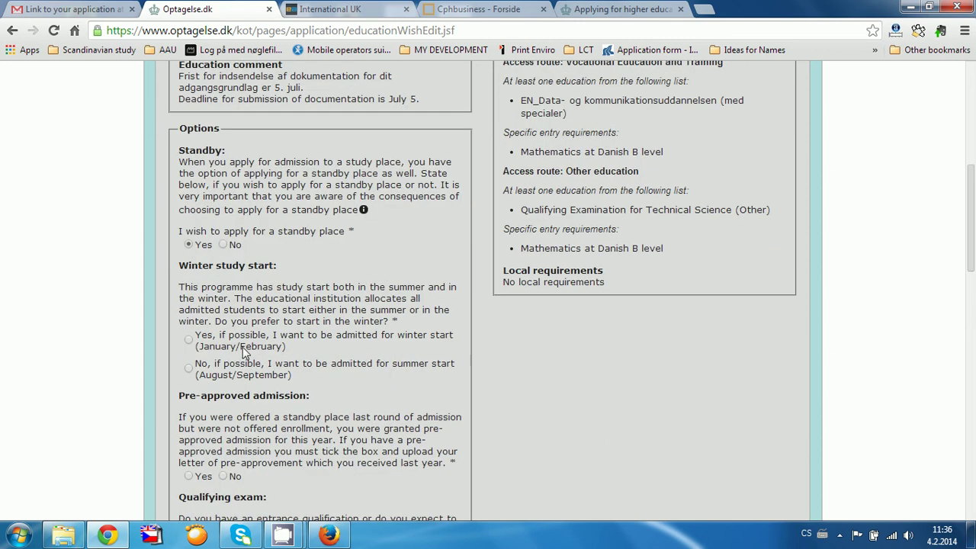
click(189, 370)
Step: Answer No to pre-approved admission and Yes to having or expecting to pass the qualifying exam before July 5
scroll(338, 366, down, 1)
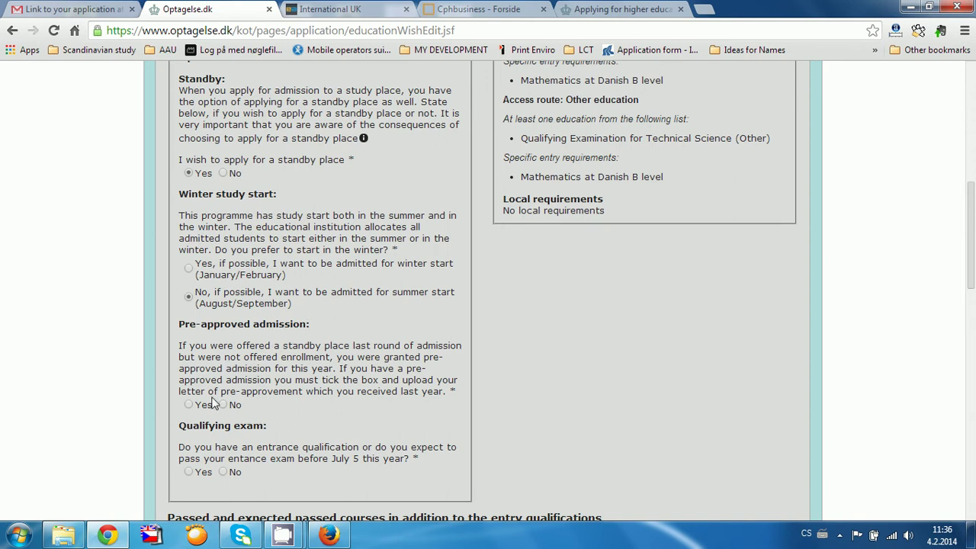
click(188, 405)
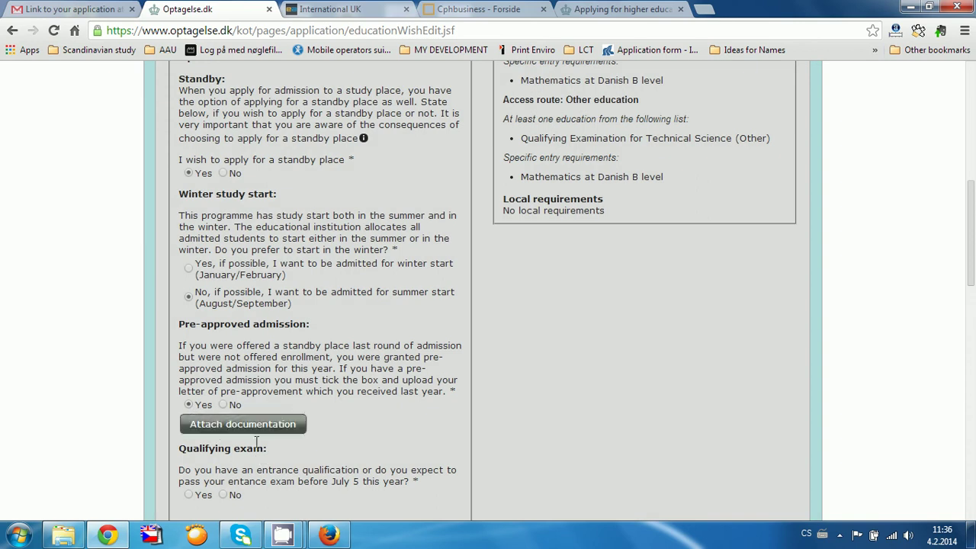
click(224, 405)
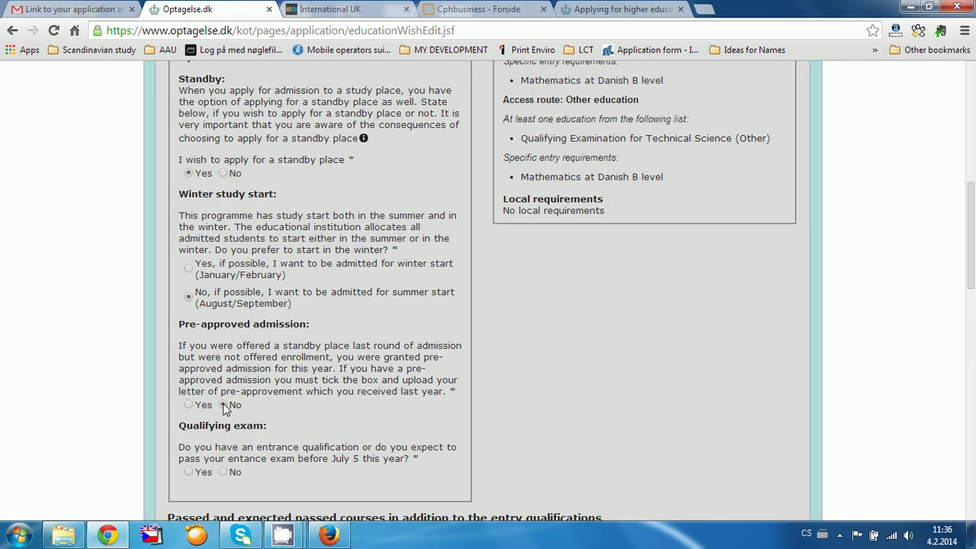
scroll(261, 387, down, 1)
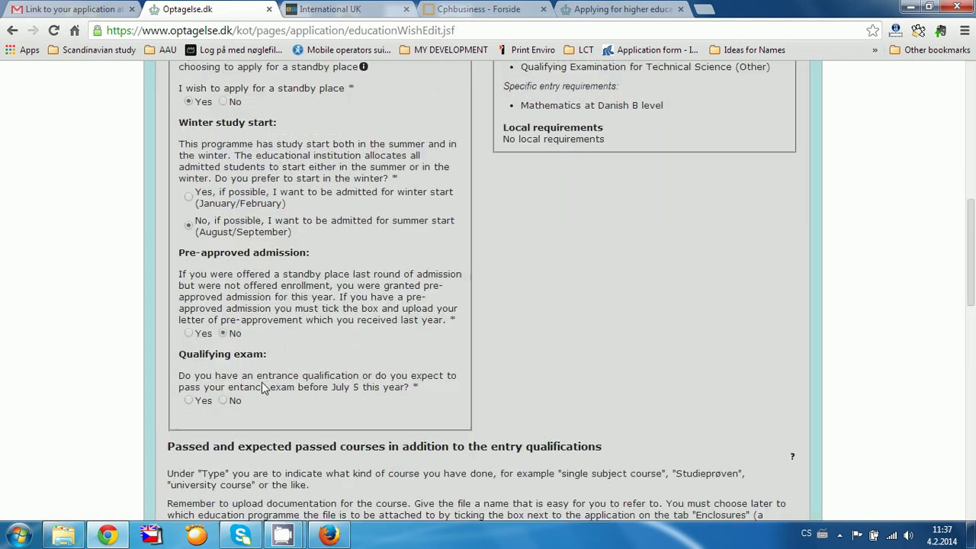
click(190, 401)
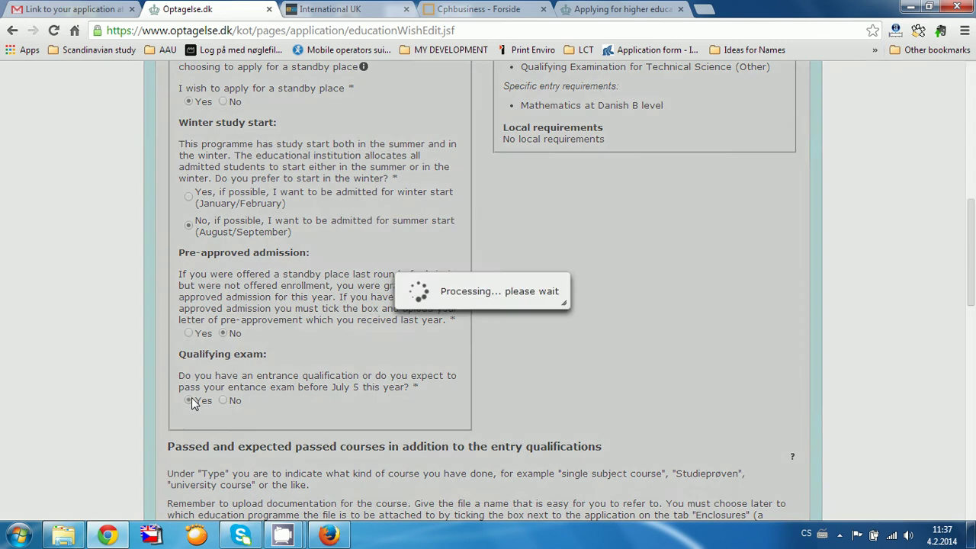
Step: Examine the optional sections on additional courses, work experience, other activities, folk high school courses, stays abroad and enclosures
scroll(443, 356, down, 2)
scroll(443, 350, down, 2)
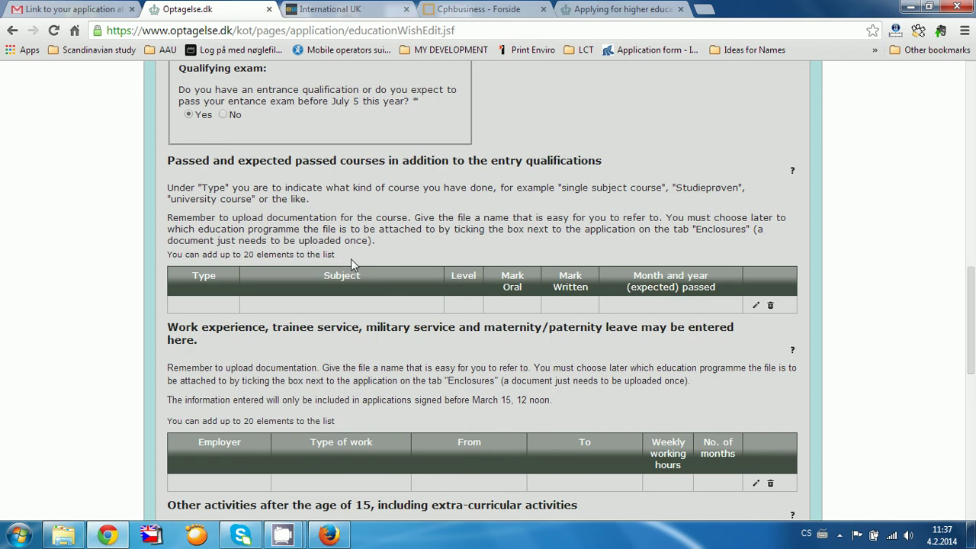
scroll(351, 258, down, 8)
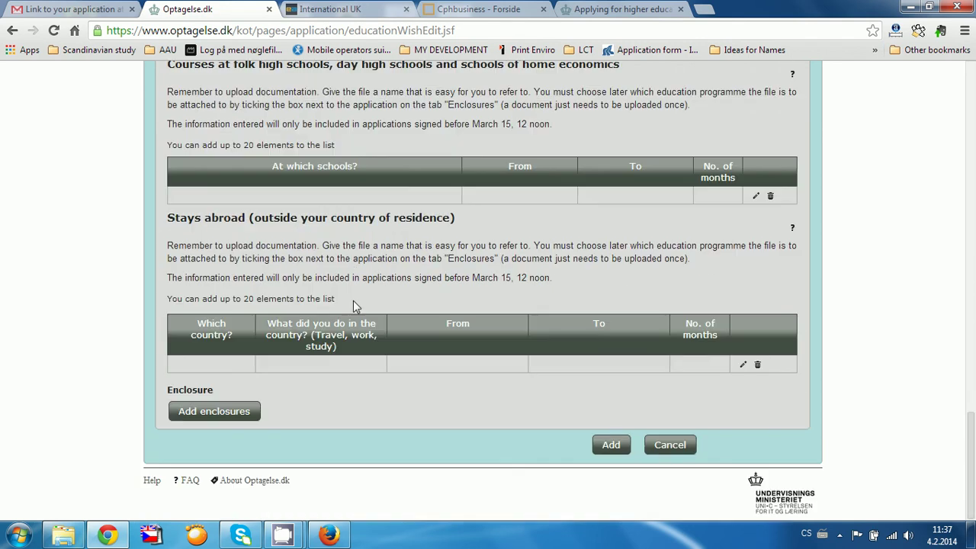
scroll(354, 303, up, 8)
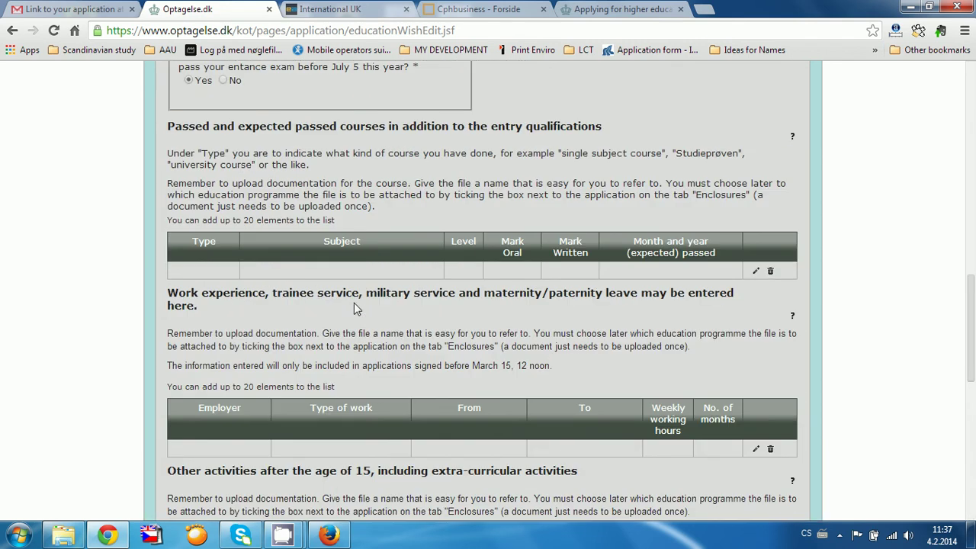
scroll(286, 279, up, 2)
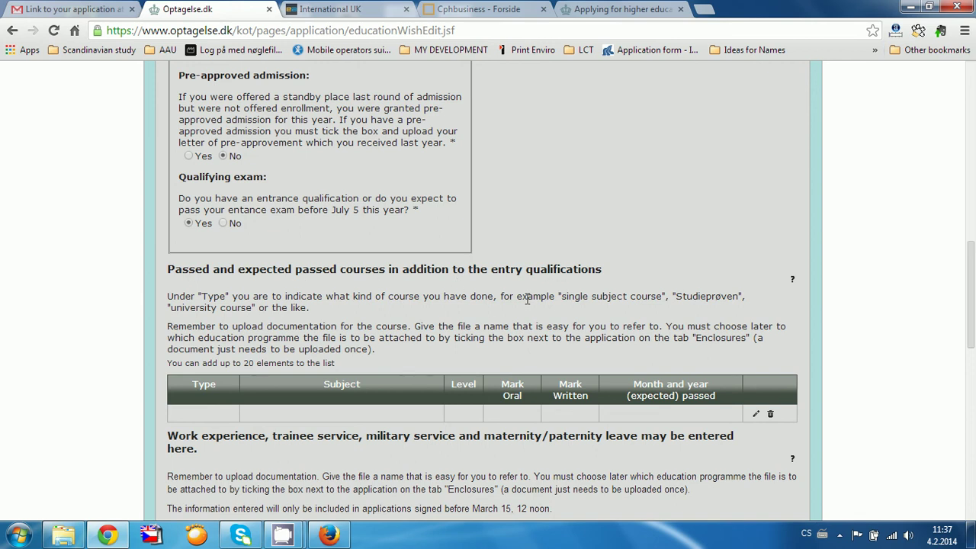
scroll(488, 324, down, 1)
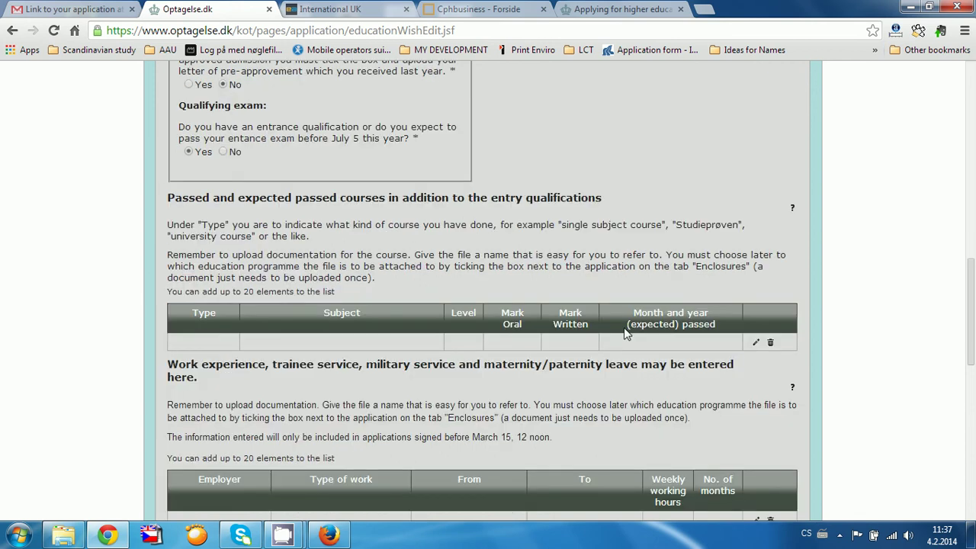
scroll(427, 403, down, 1)
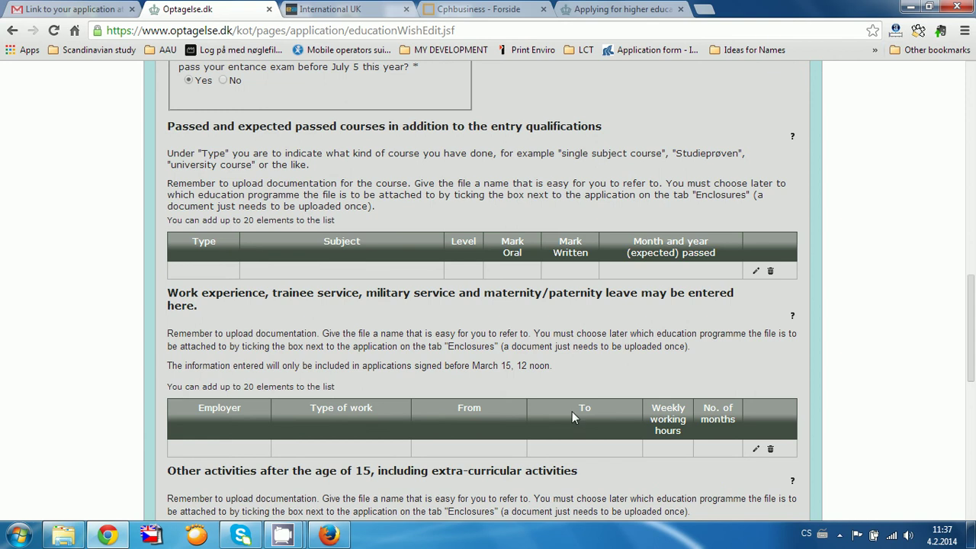
scroll(550, 414, down, 2)
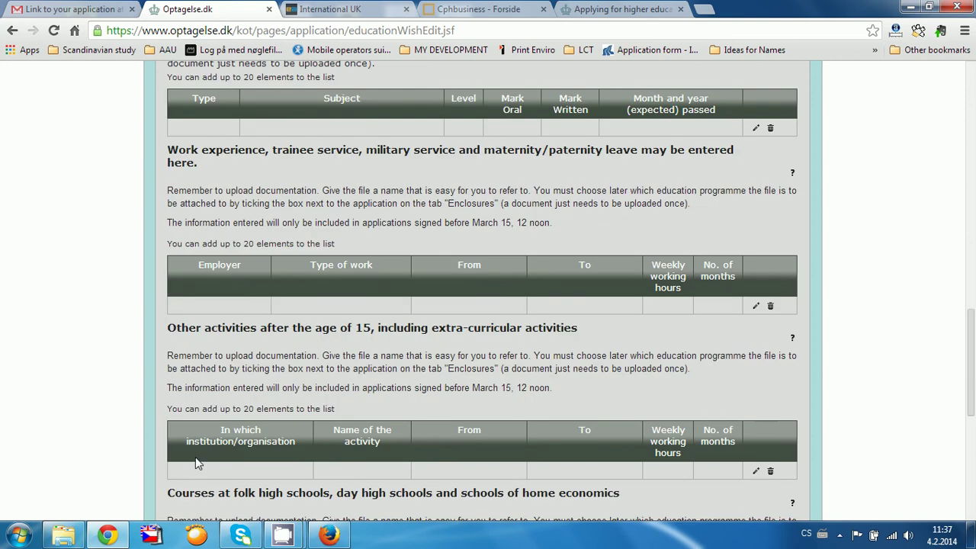
scroll(457, 411, down, 2)
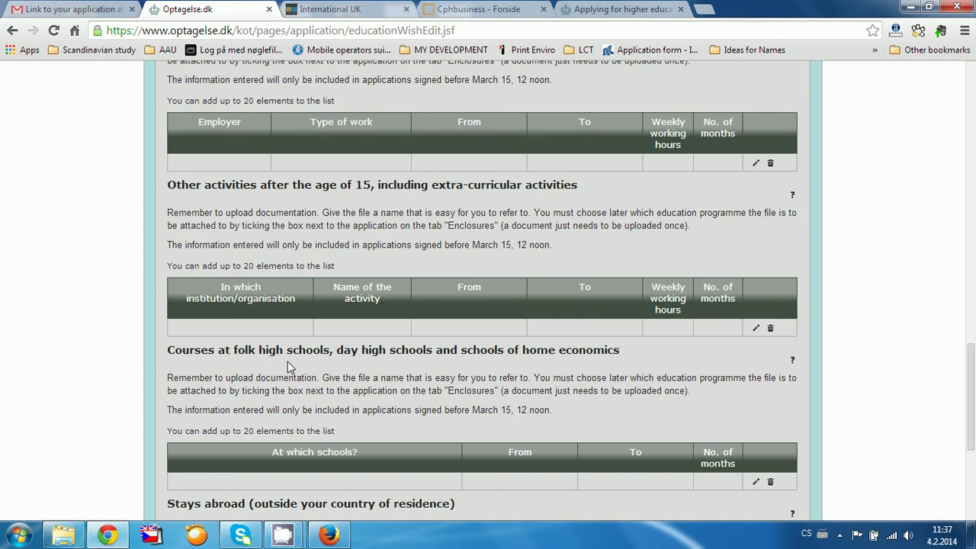
scroll(347, 370, down, 1)
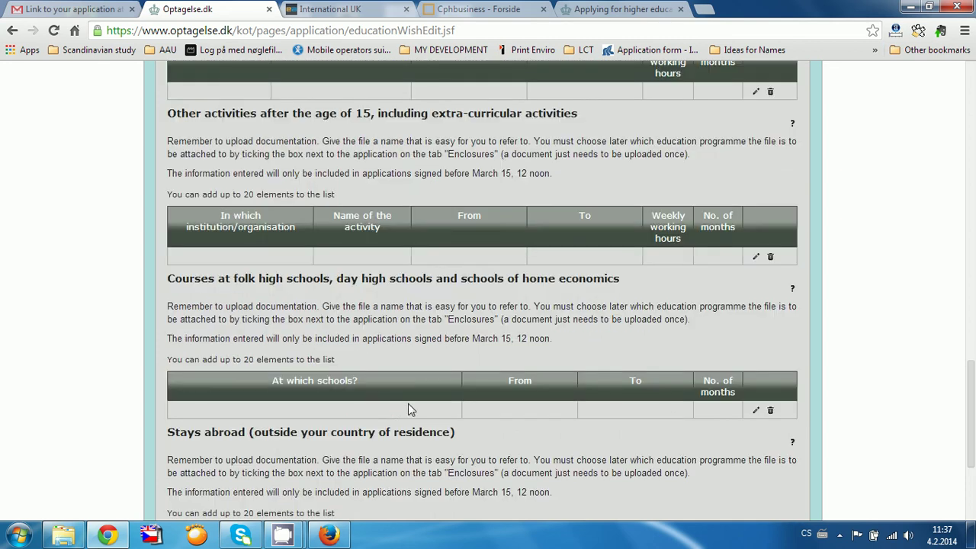
scroll(257, 449, down, 1)
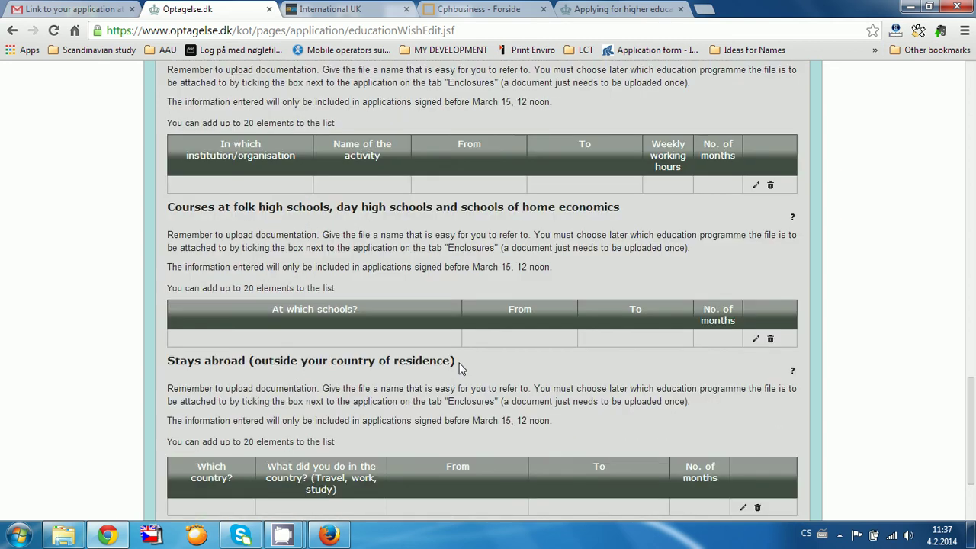
scroll(206, 424, down, 1)
scroll(554, 417, down, 1)
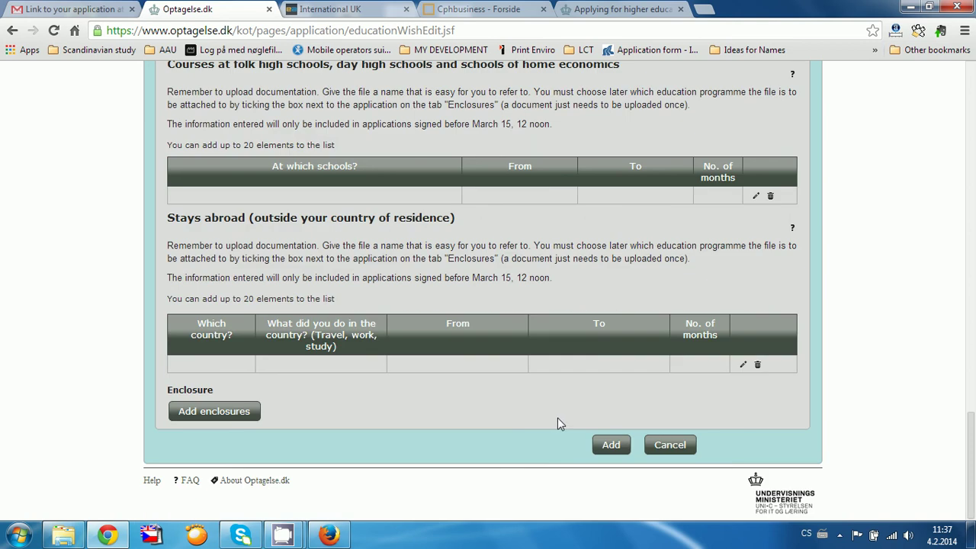
Step: Add the København Computer Science programme to the application and acknowledge the information message about copied fields
click(610, 448)
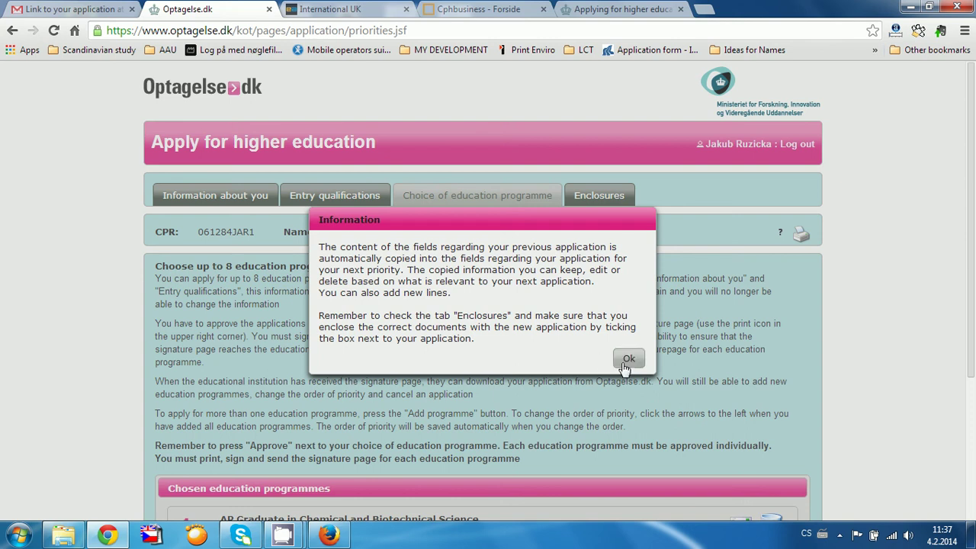
click(627, 361)
Step: Approve the third-priority Computer Science programme at Københavns Erhversakademi and close the Save/Print dialog
scroll(595, 362, down, 3)
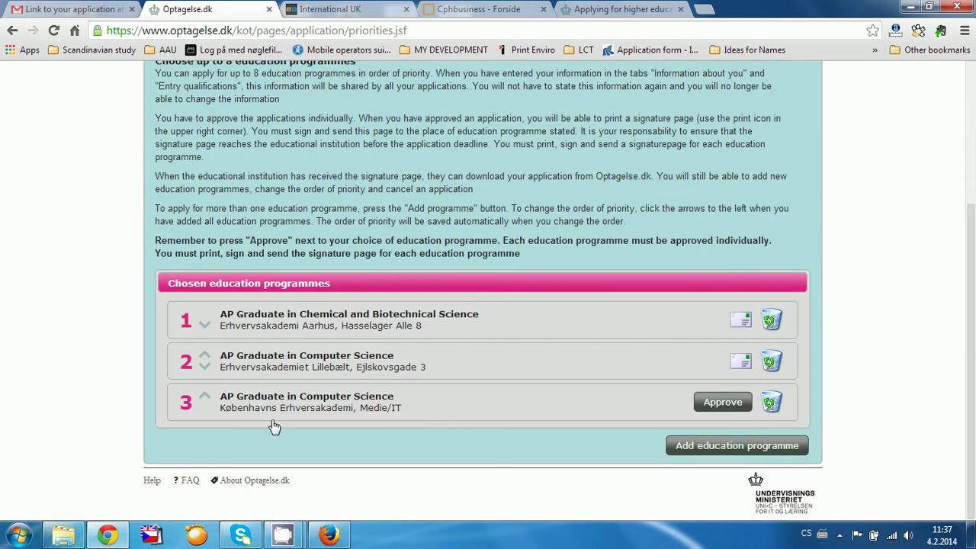
mouse_move(463, 317)
click(728, 406)
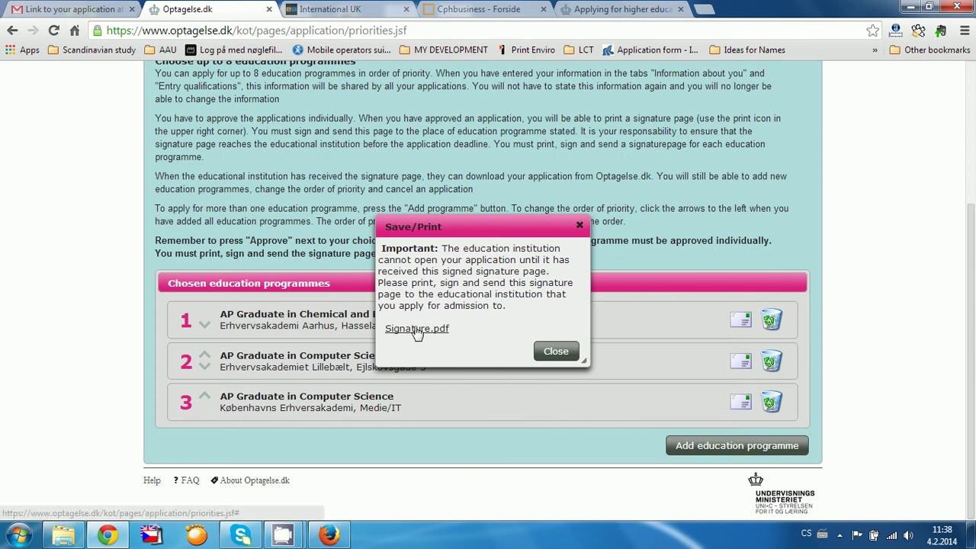
click(556, 352)
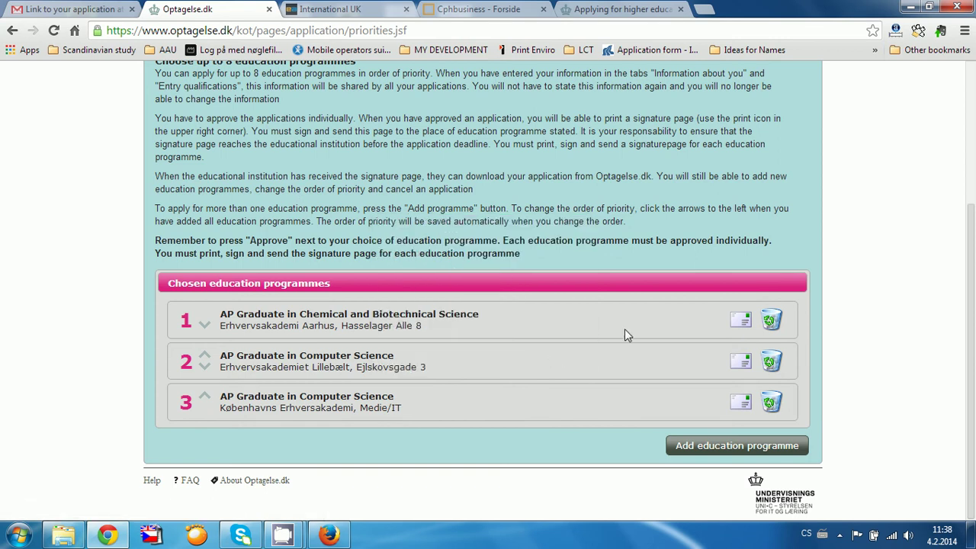
Step: Download the signature page, Signature.pdf, for the third-priority Computer Science programme
click(739, 402)
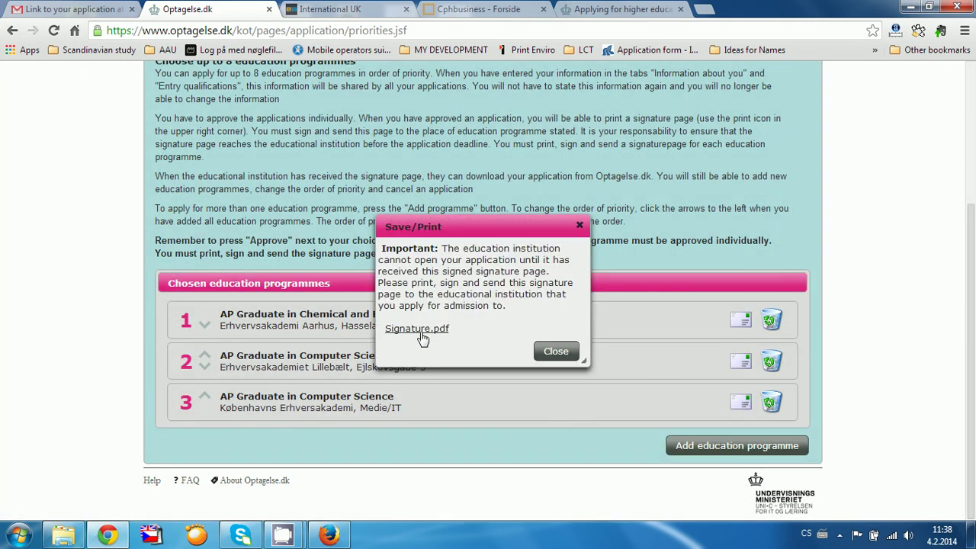
click(417, 329)
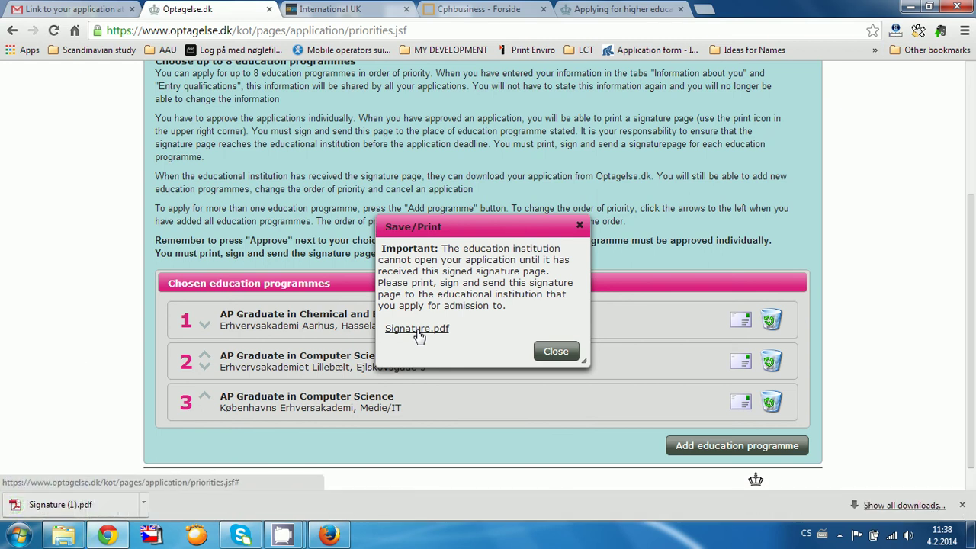
Step: Review the downloaded signature page PDF through to its signature field, then close it and the Save/Print dialog
click(61, 505)
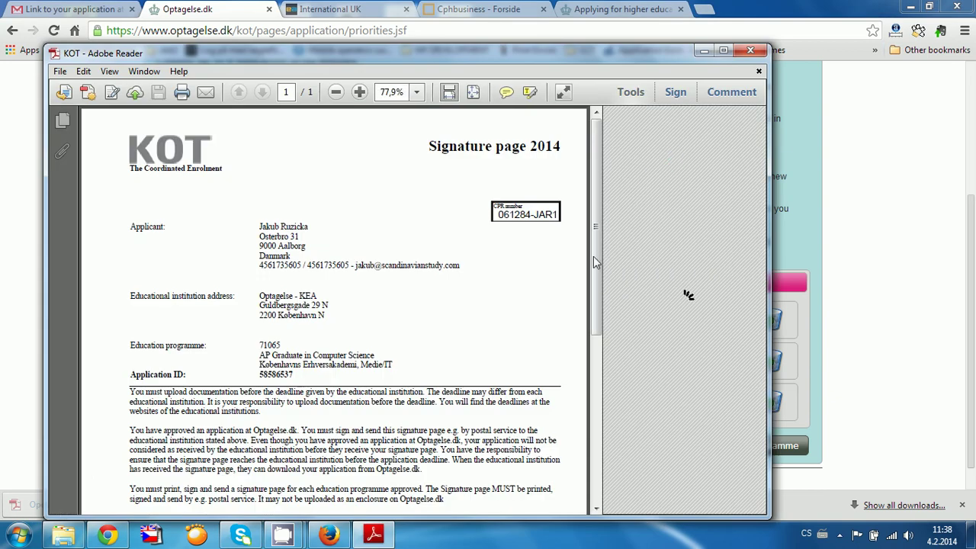
scroll(597, 357, down, 5)
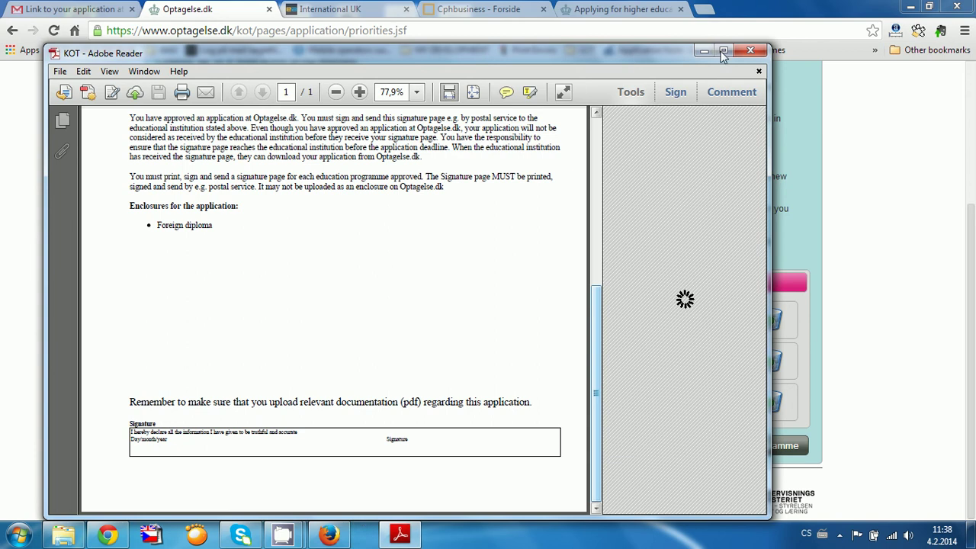
click(751, 51)
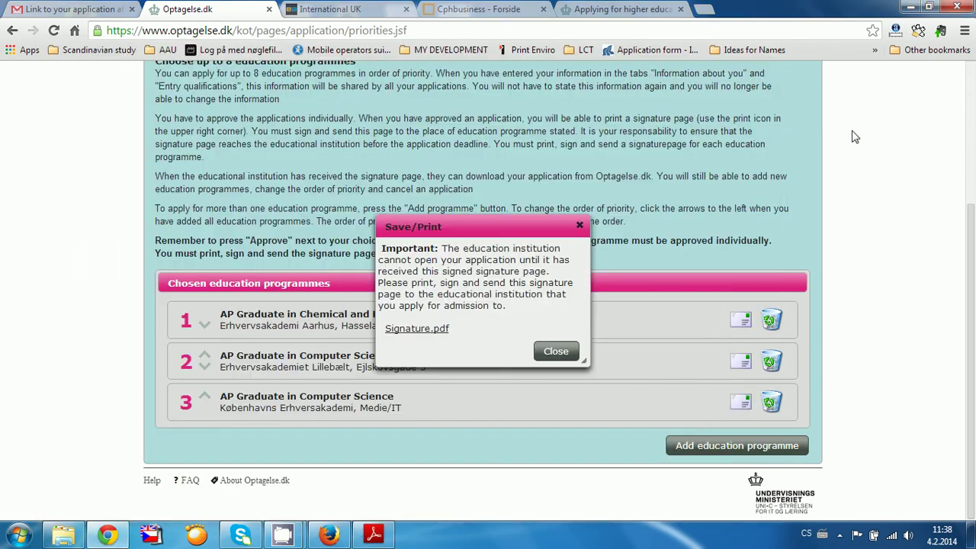
click(555, 353)
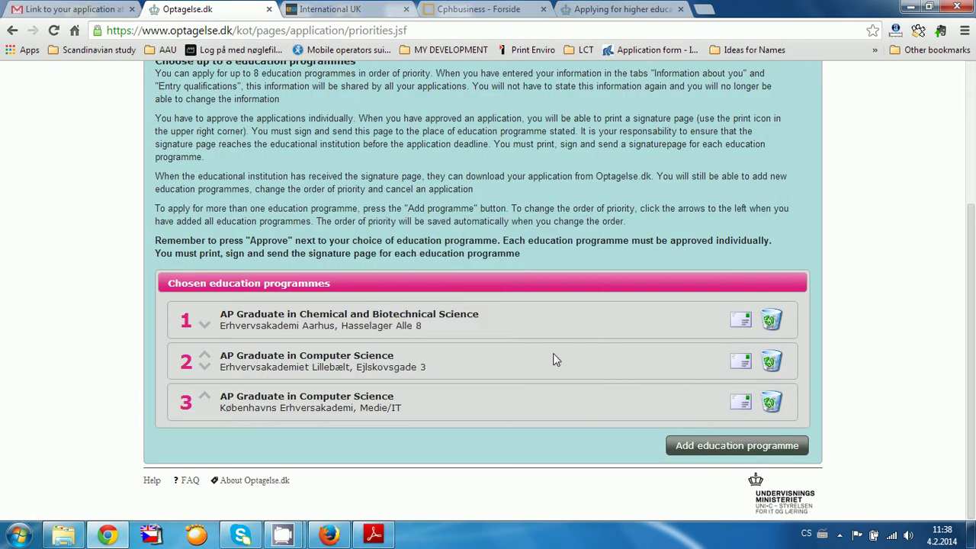
Step: Open the application's Enclosures section and inspect the Digital enclosures dialog without adding a file
scroll(575, 387, up, 3)
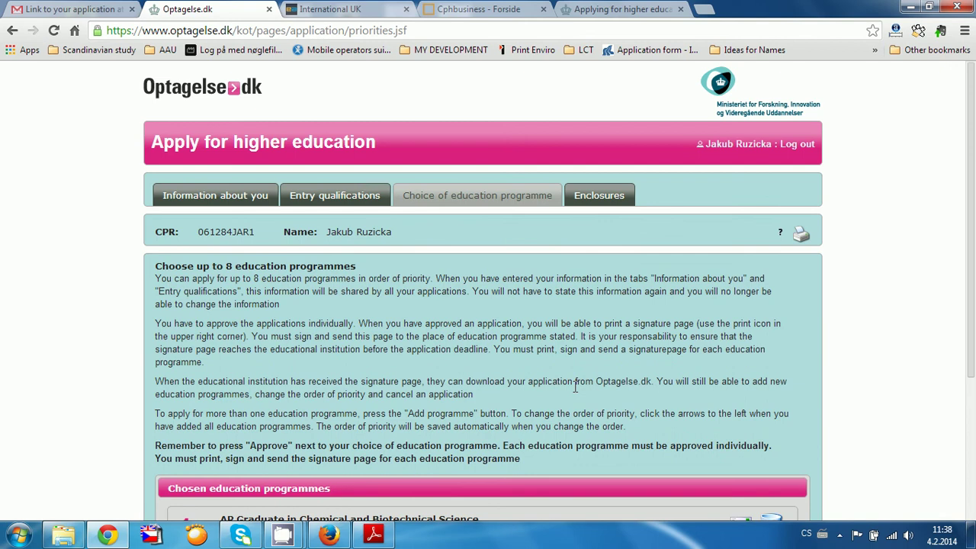
scroll(576, 387, down, 3)
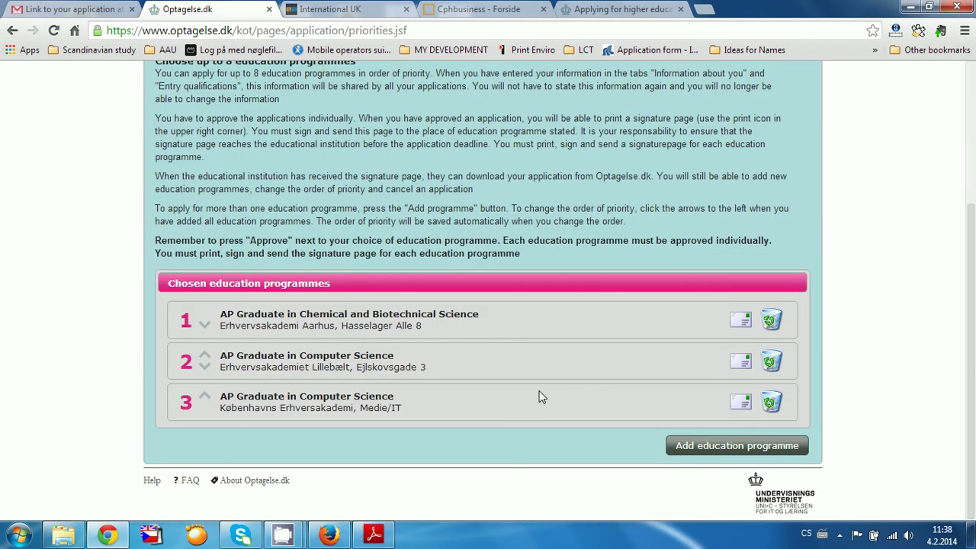
scroll(532, 365, up, 3)
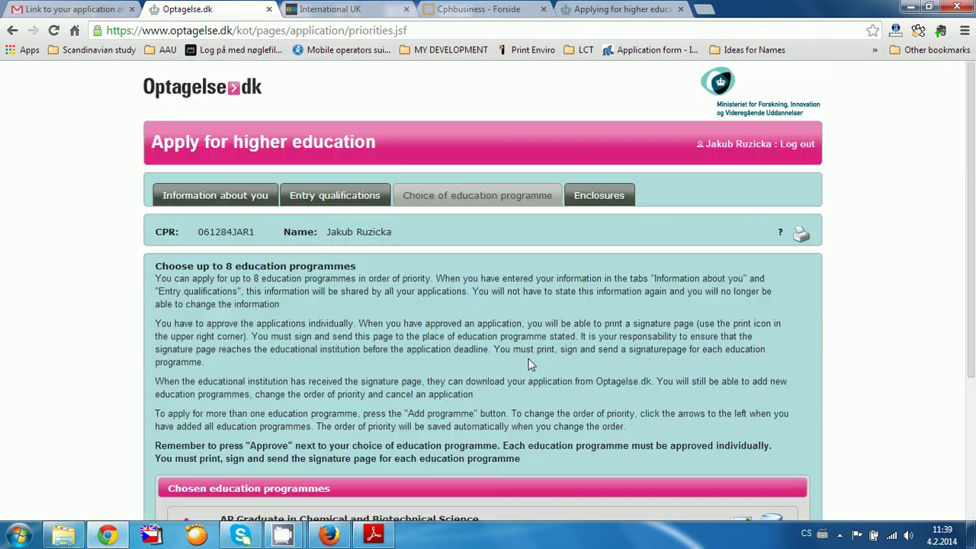
click(599, 197)
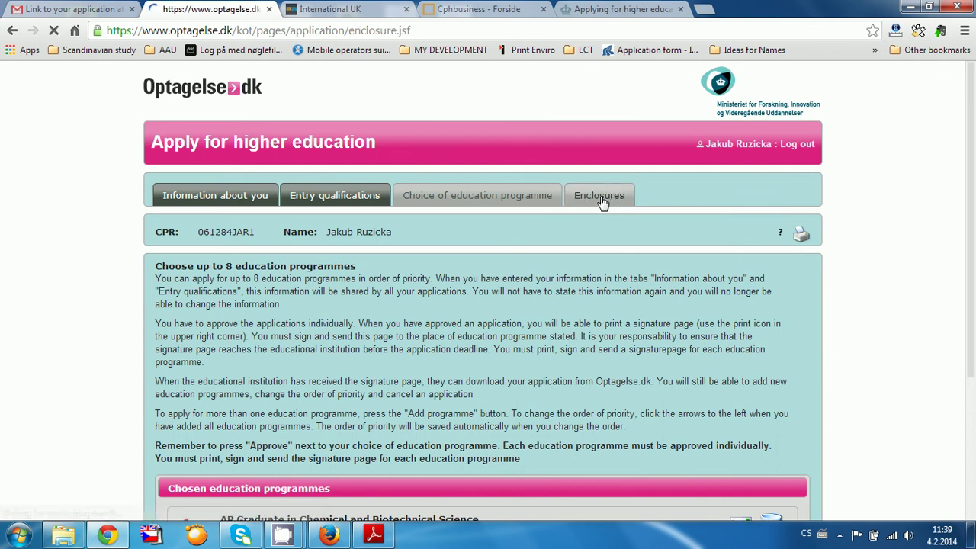
scroll(485, 253, down, 3)
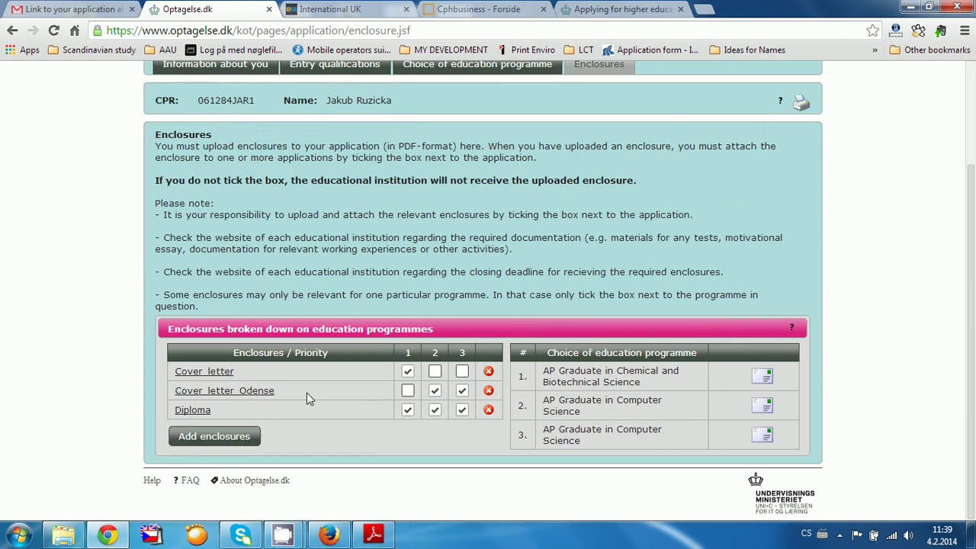
click(231, 445)
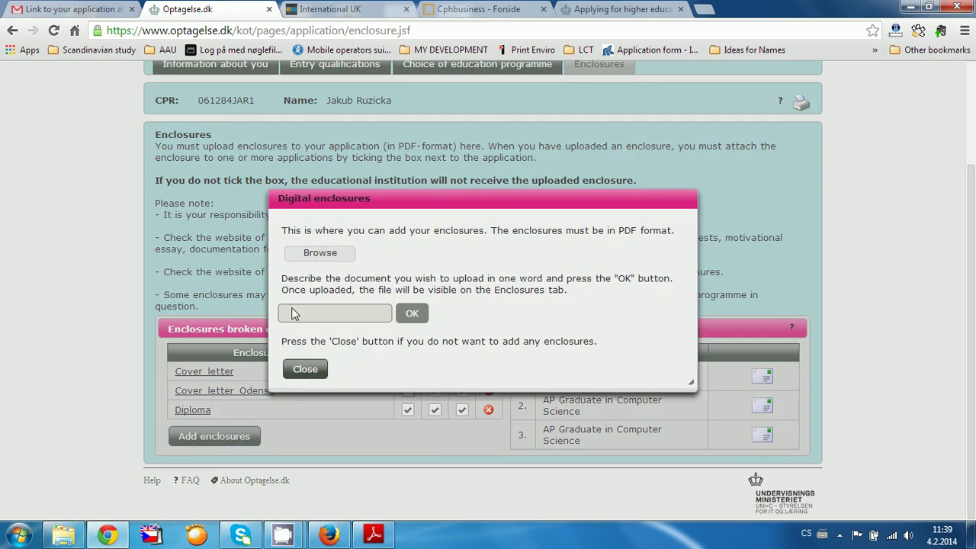
click(298, 372)
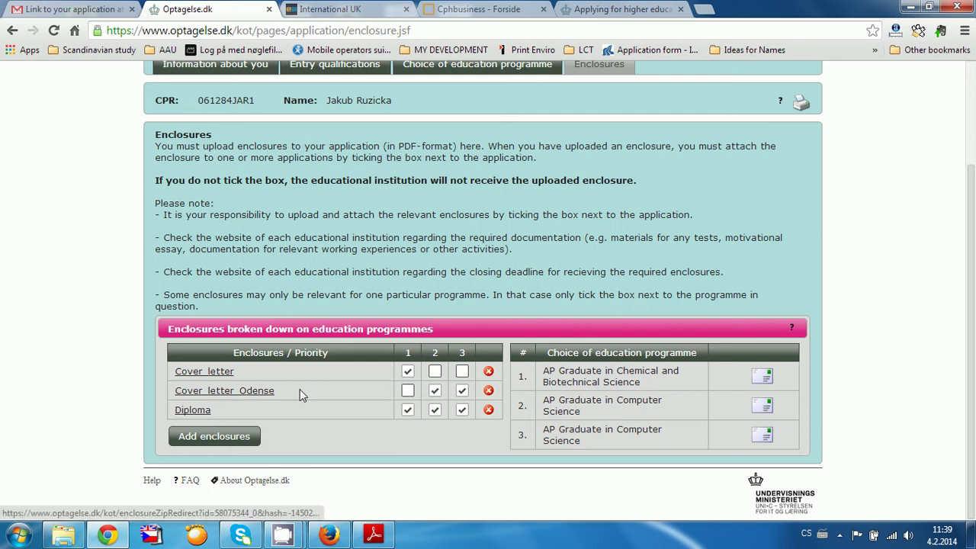
Step: Detach the Cover letter Odense enclosure from the third-priority Computer Science programme
click(462, 390)
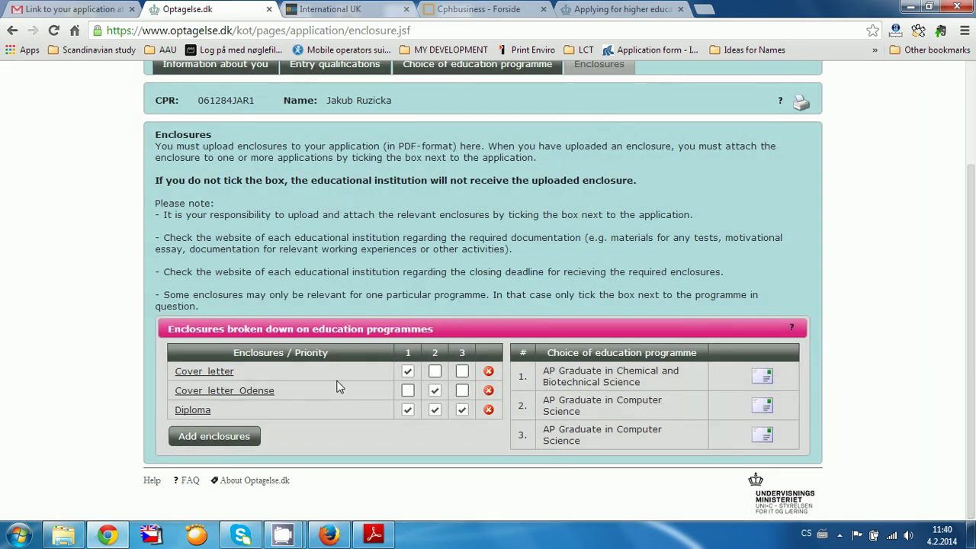
scroll(340, 387, up, 2)
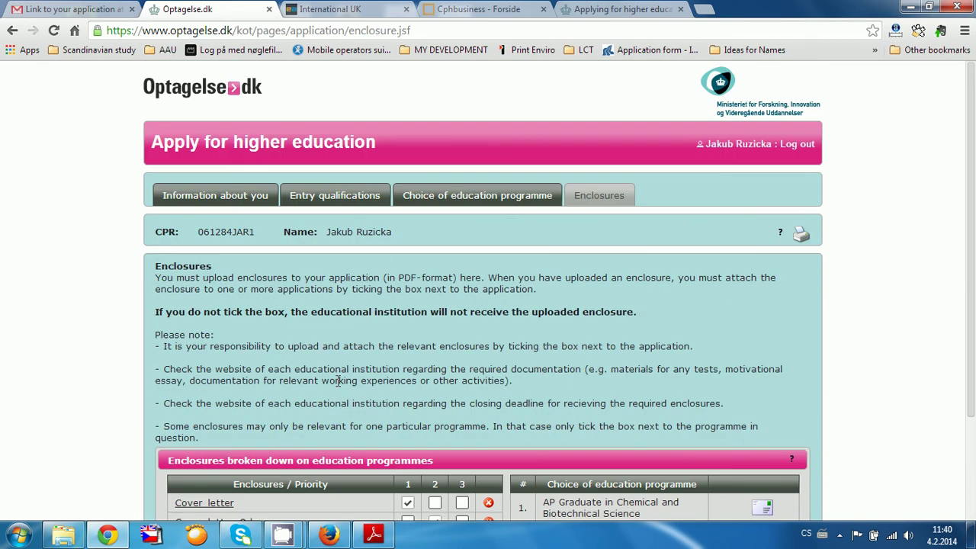
scroll(339, 385, down, 2)
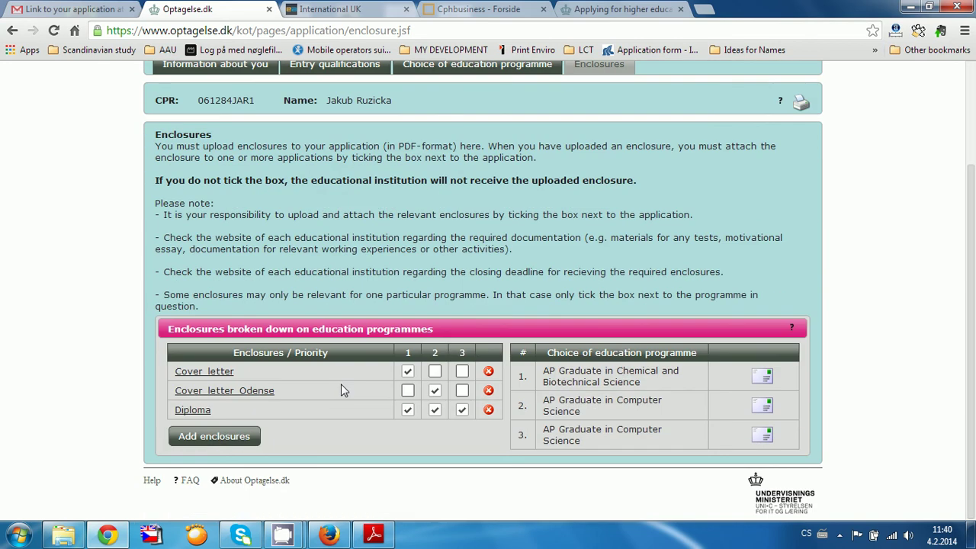
scroll(341, 390, up, 2)
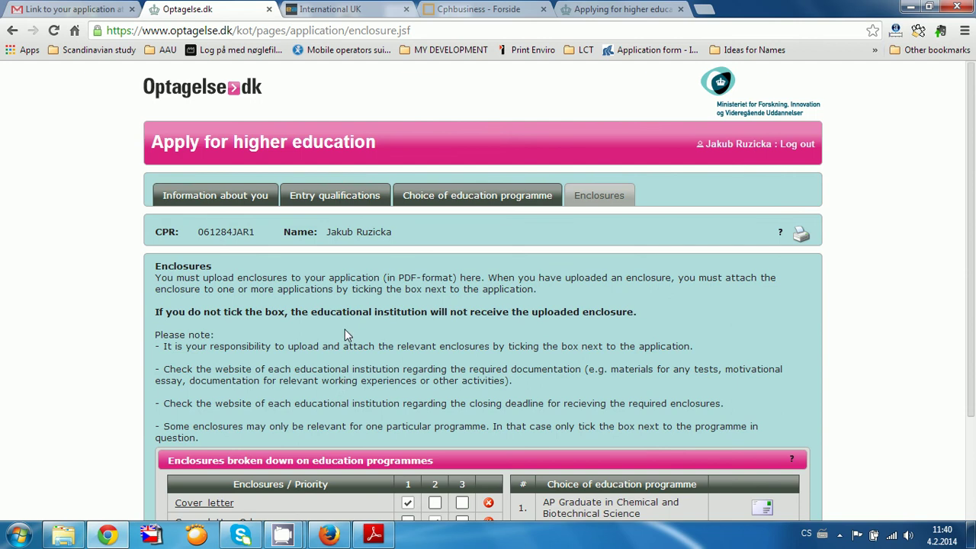
scroll(345, 329, down, 2)
scroll(345, 331, up, 2)
scroll(344, 339, down, 2)
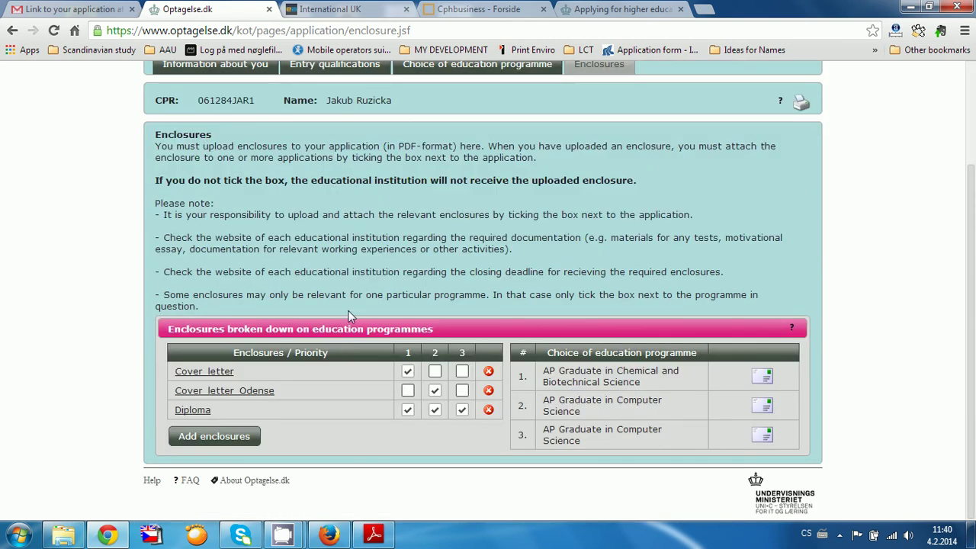